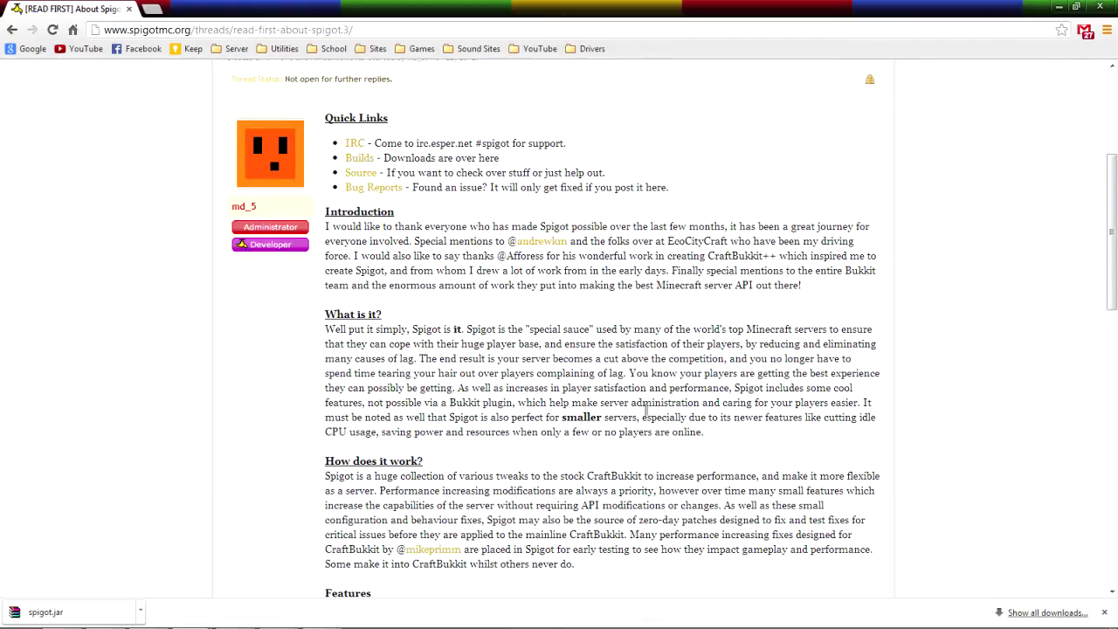
# - Read the About Spigot thread's explanation of how Spigot works and open the site's downloads page
pyautogui.scroll(-1, 646, 408)
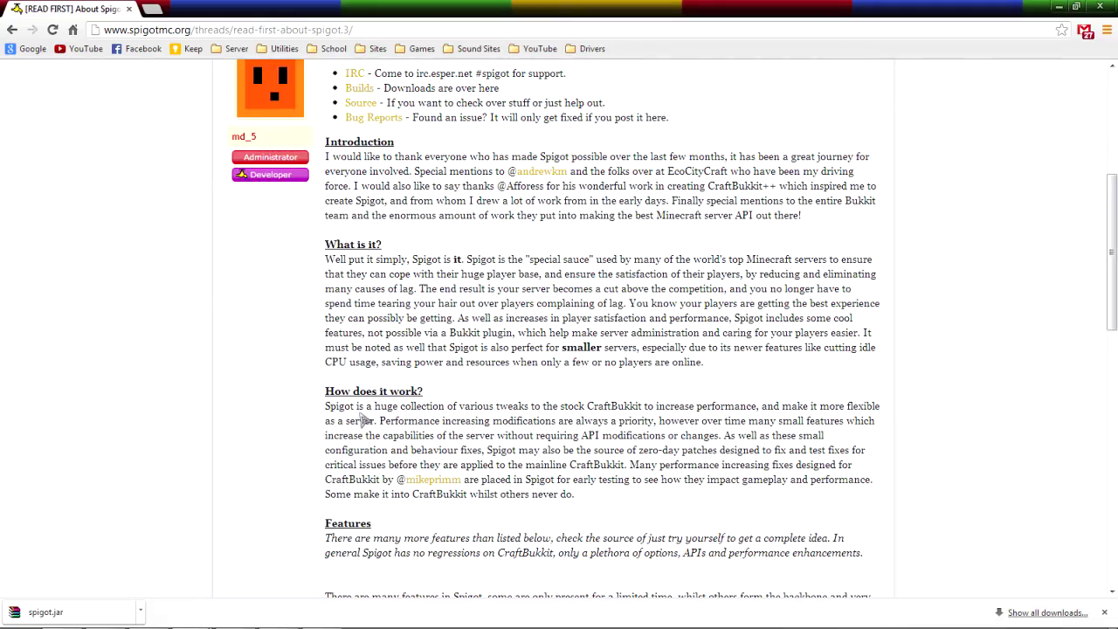
pyautogui.moveTo(329, 407); pyautogui.dragTo(756, 405)
pyautogui.click(758, 405)
pyautogui.scroll(4, 773, 417)
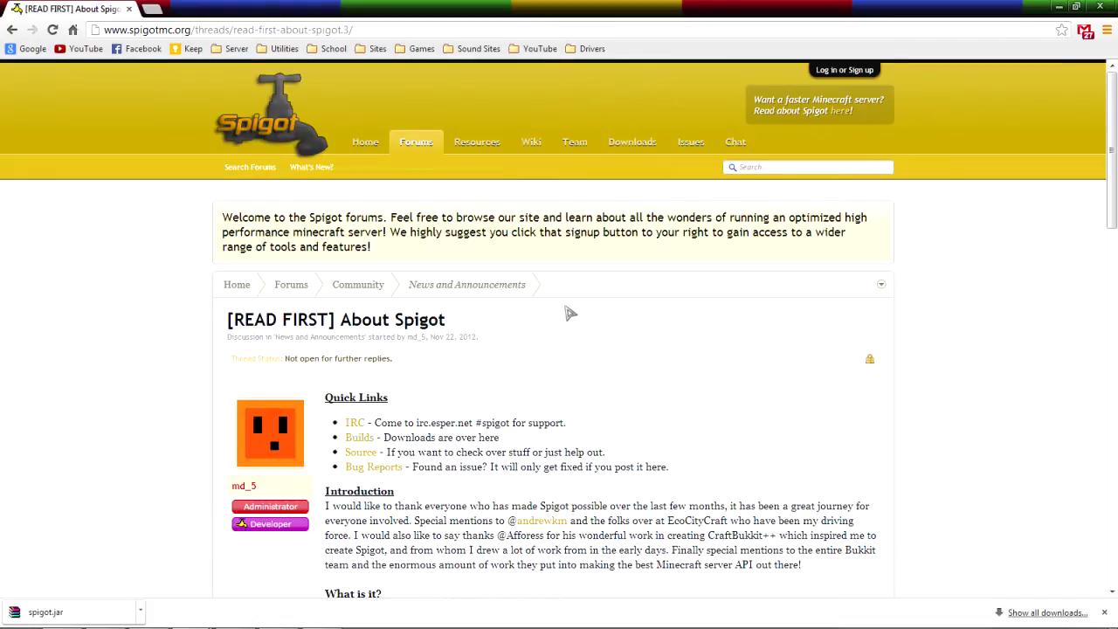
pyautogui.click(630, 146)
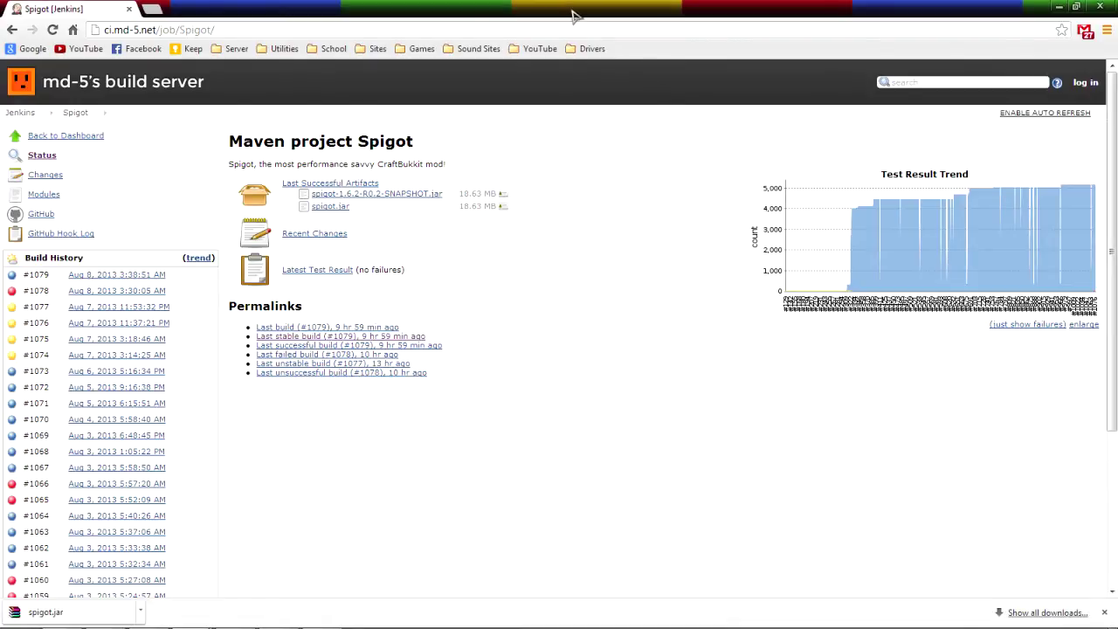
# - Copy the downloaded spigot.jar from the browser to the desktop and hide the browser window
pyautogui.moveTo(575, 16); pyautogui.dragTo(1029, 55)
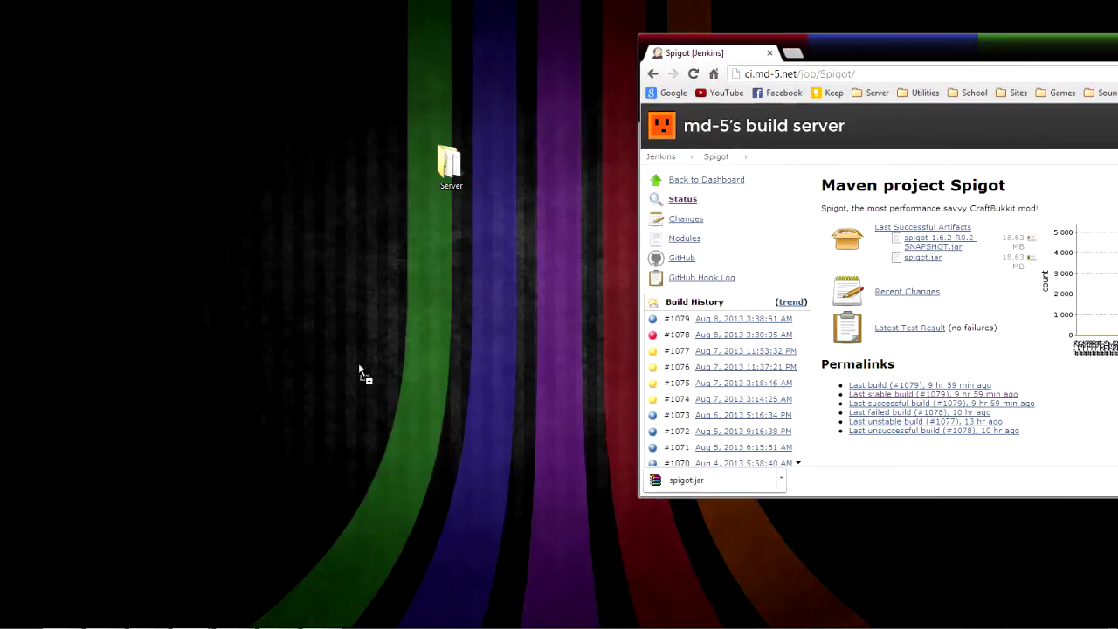
pyautogui.click(334, 347)
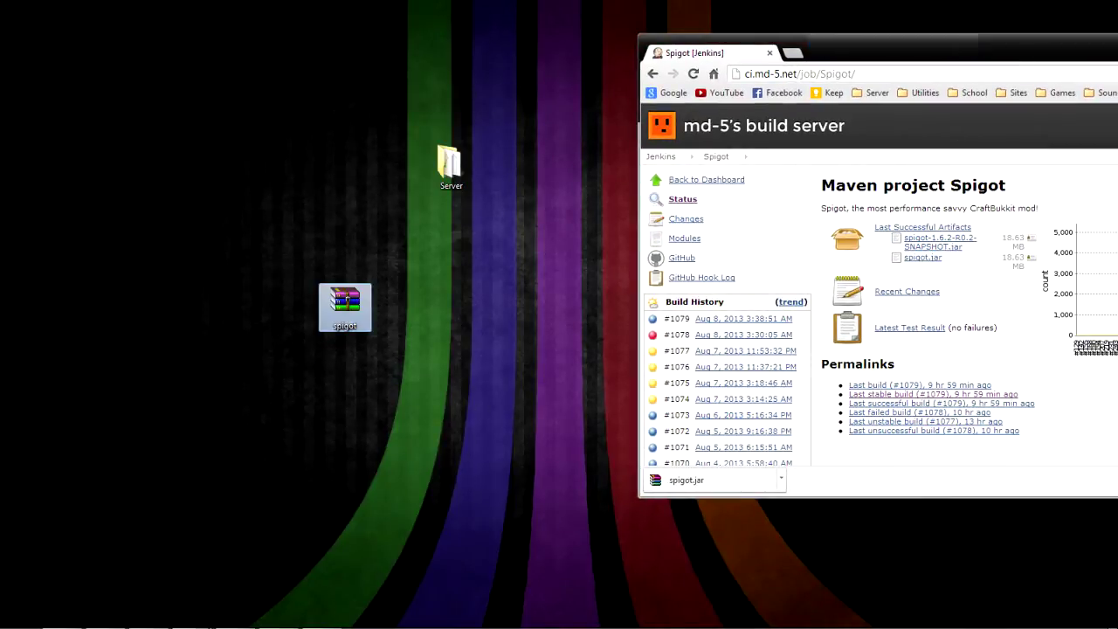
pyautogui.press('super+d')
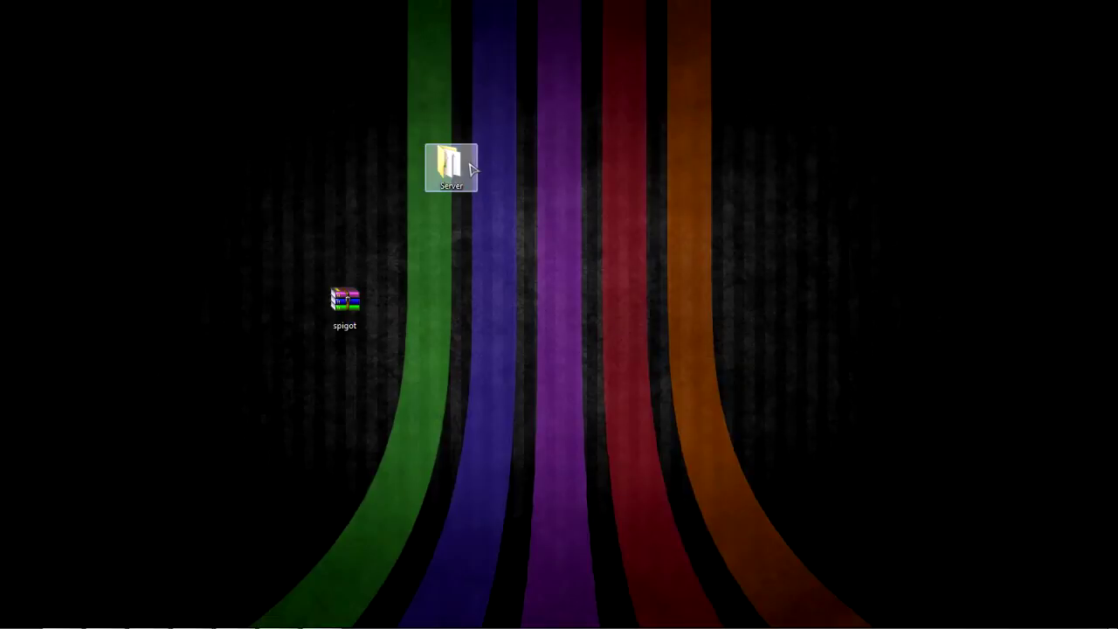
# - Open the Server folder from the desktop, bring its window fully into view and select the craftbukkit archive
pyautogui.doubleClick(472, 168)
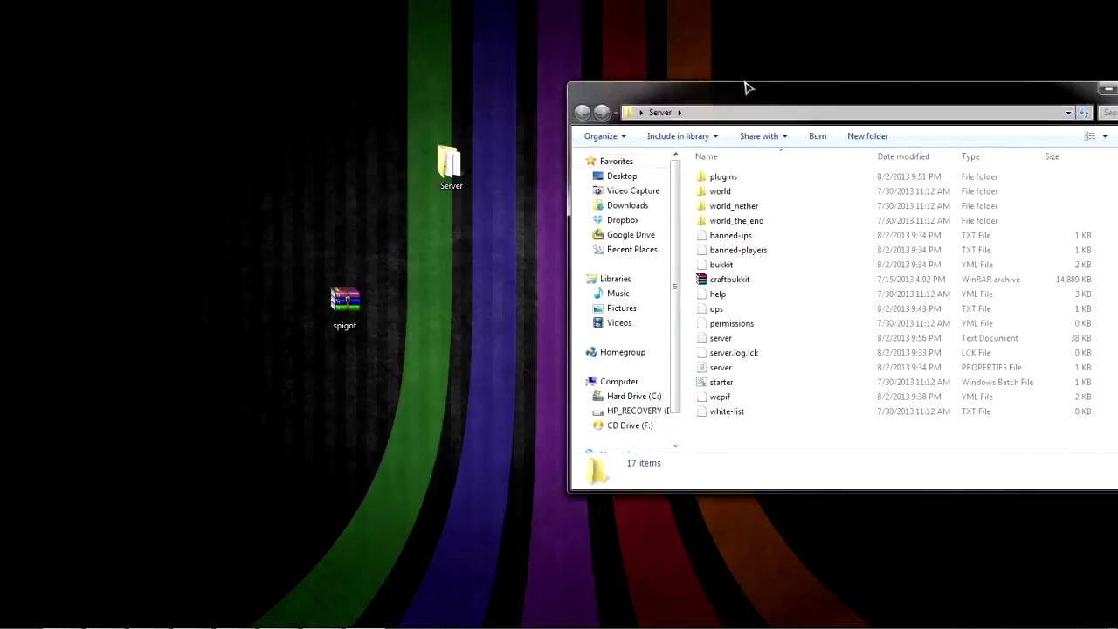
pyautogui.moveTo(746, 87); pyautogui.dragTo(668, 57)
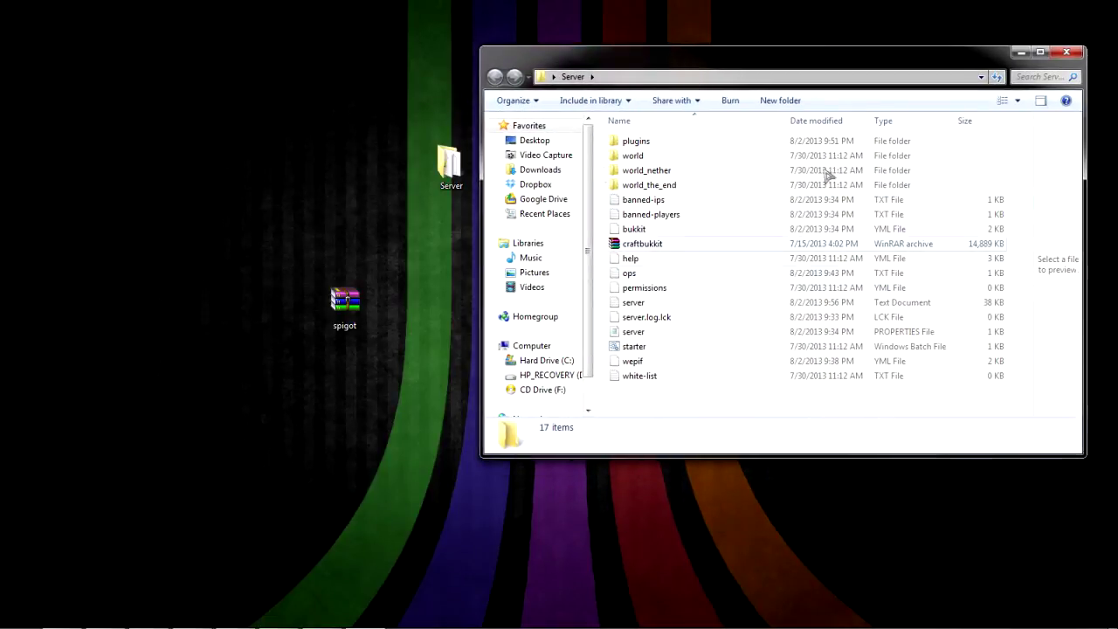
pyautogui.click(650, 249)
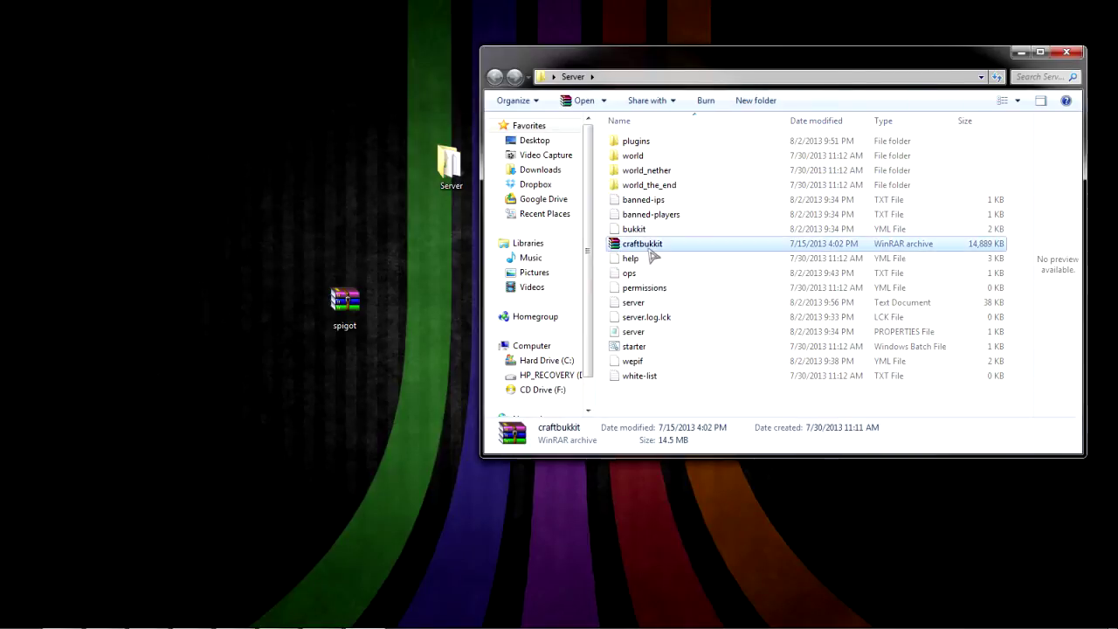
# - Open the starter batch file for editing in Notepad and shrink the Notepad window to fit its text
pyautogui.click(634, 349)
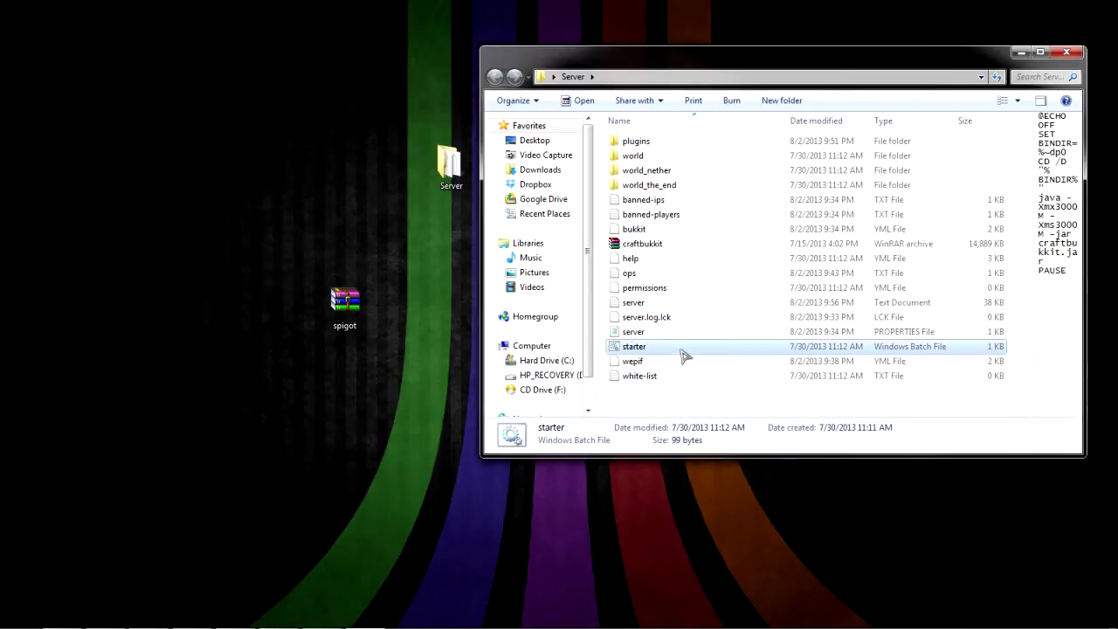
pyautogui.rightClick(656, 349)
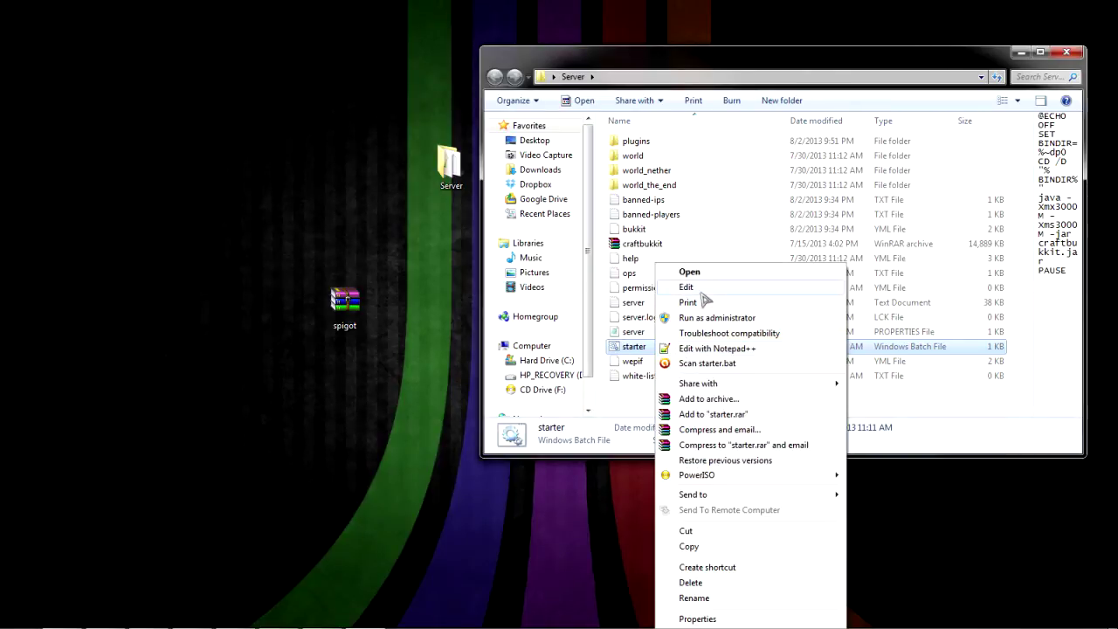
pyautogui.click(690, 288)
pyautogui.moveTo(375, 55)
pyautogui.mouseDown()
pyautogui.moveTo(681, 81)
pyautogui.moveTo(1013, 75)
pyautogui.mouseUp()
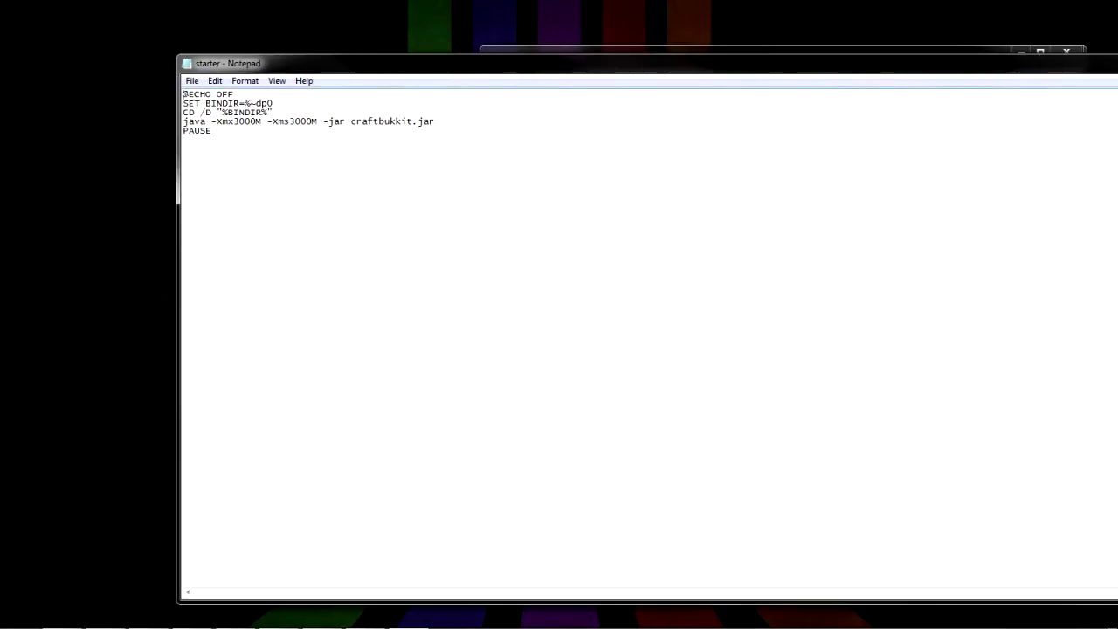
pyautogui.moveTo(1117, 332); pyautogui.dragTo(526, 331)
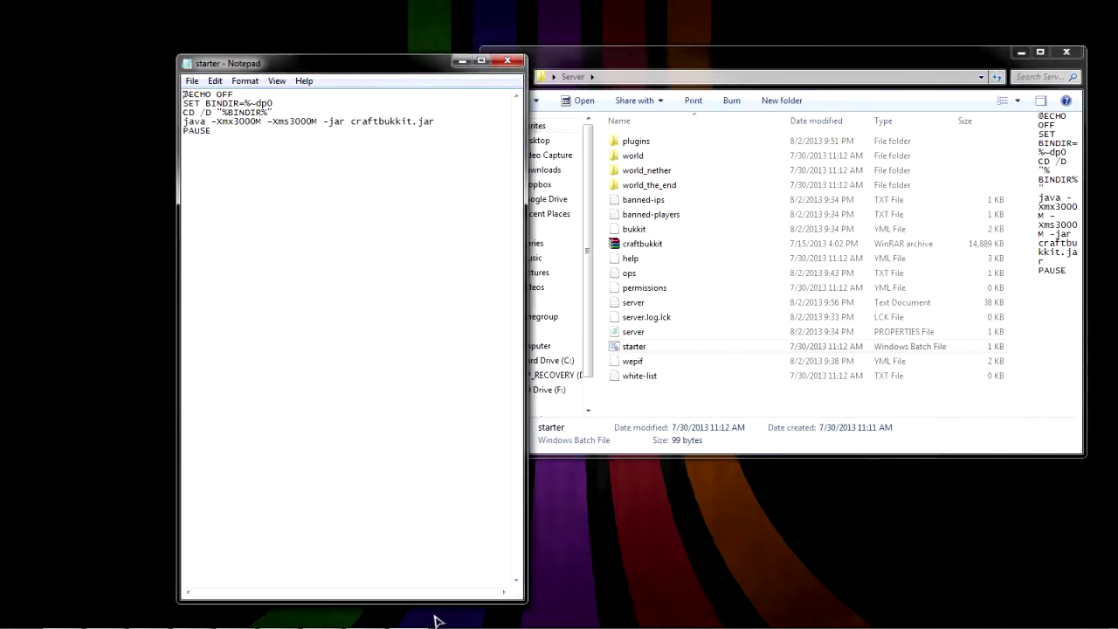
pyautogui.moveTo(432, 601); pyautogui.dragTo(389, 174)
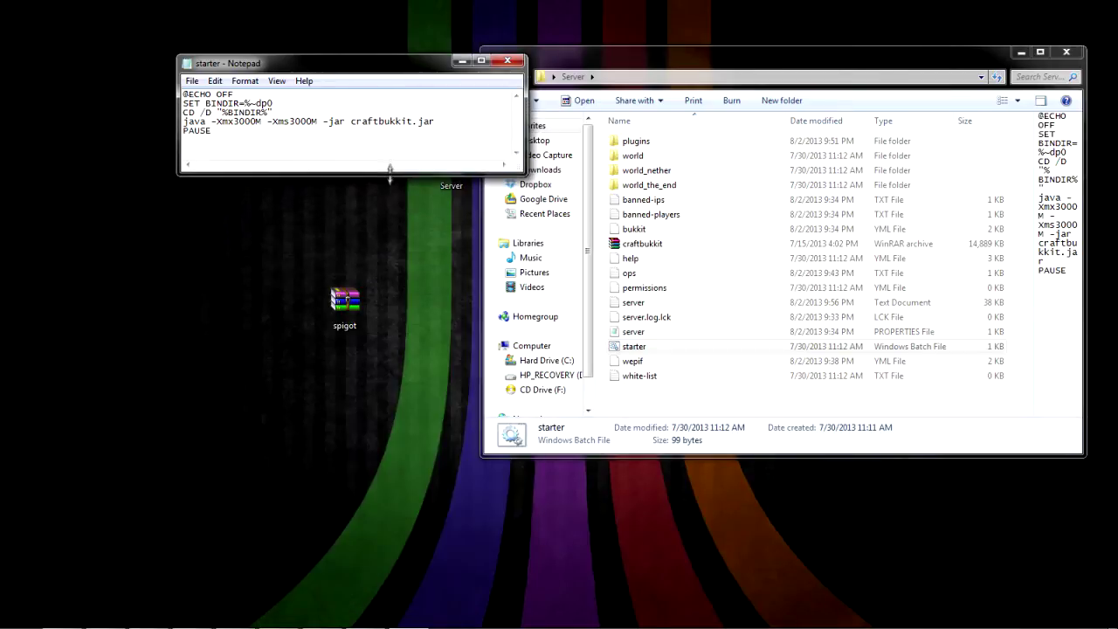
# - Place the Notepad window clear of the folder listing and move the spigot file from the desktop into the Server folder
pyautogui.moveTo(361, 64); pyautogui.dragTo(819, 221)
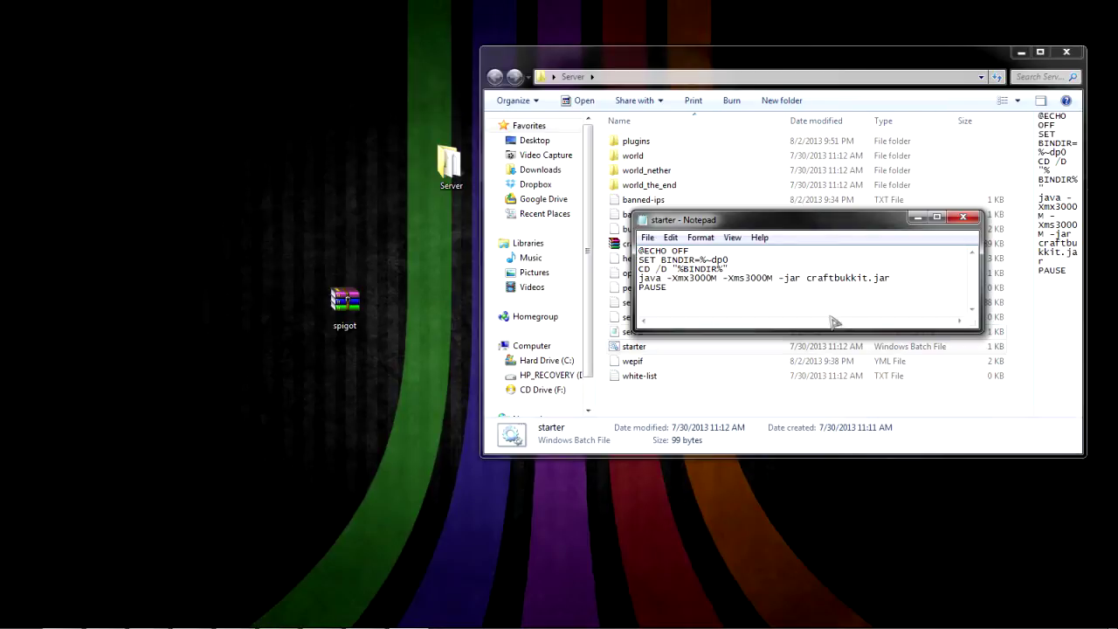
pyautogui.moveTo(712, 220); pyautogui.dragTo(126, 48)
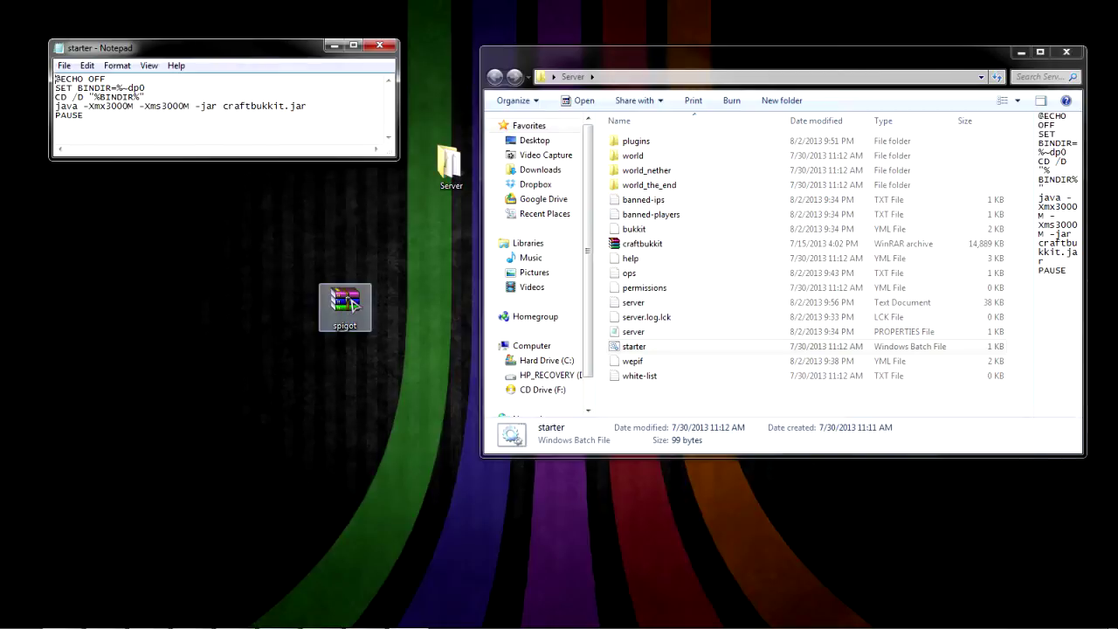
pyautogui.moveTo(349, 302); pyautogui.dragTo(680, 346)
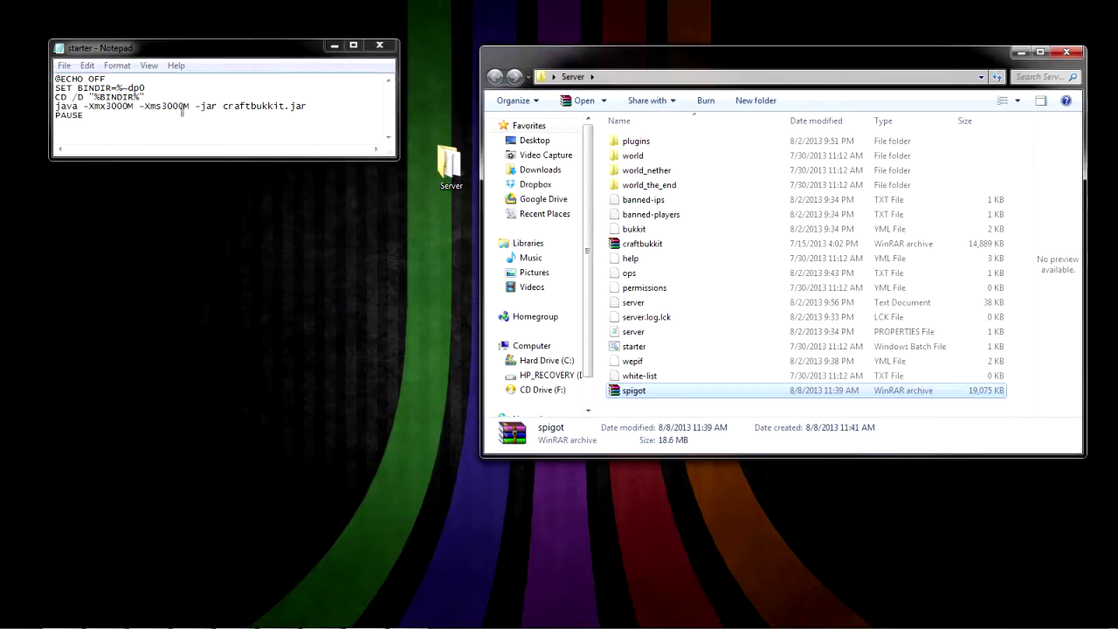
# - Replace craftbukkit with spigot as the jar name in the starter file's java line and save the file
pyautogui.moveTo(222, 106); pyautogui.dragTo(285, 106)
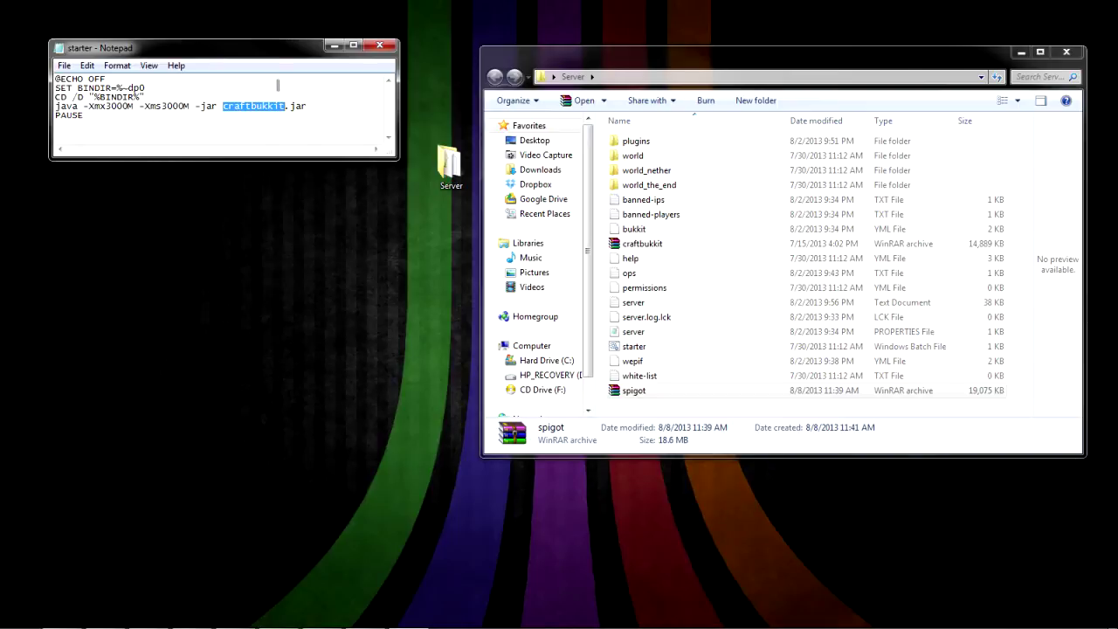
pyautogui.moveTo(305, 106); pyautogui.dragTo(224, 106)
pyautogui.click(255, 107)
pyautogui.moveTo(223, 106); pyautogui.dragTo(284, 106)
pyautogui.write('spigot')
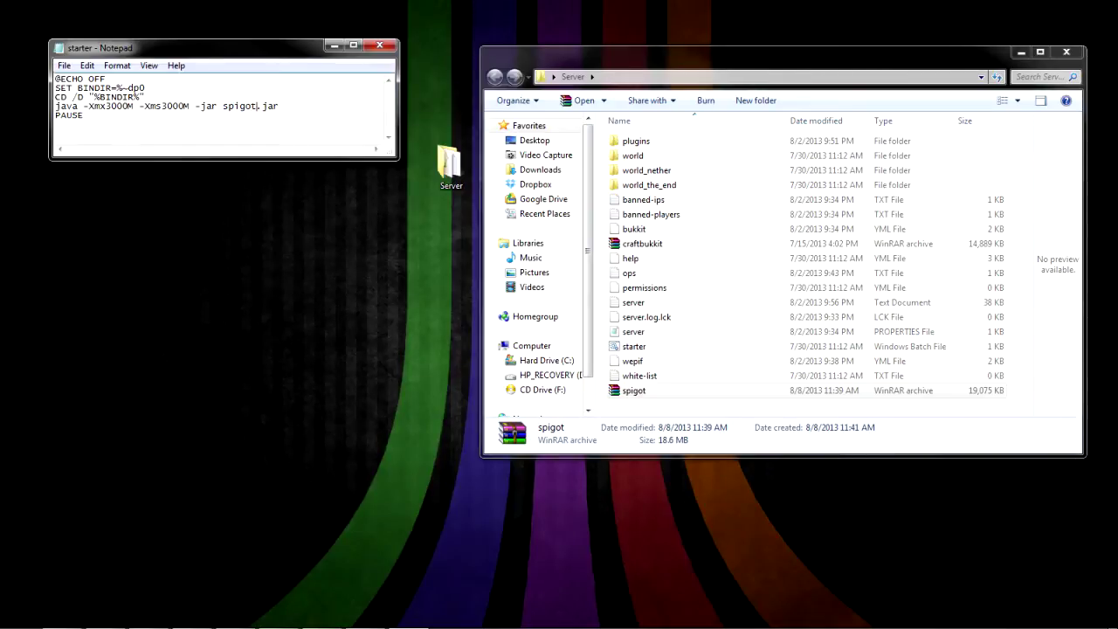
pyautogui.click(634, 398)
pyautogui.click(64, 68)
pyautogui.click(93, 125)
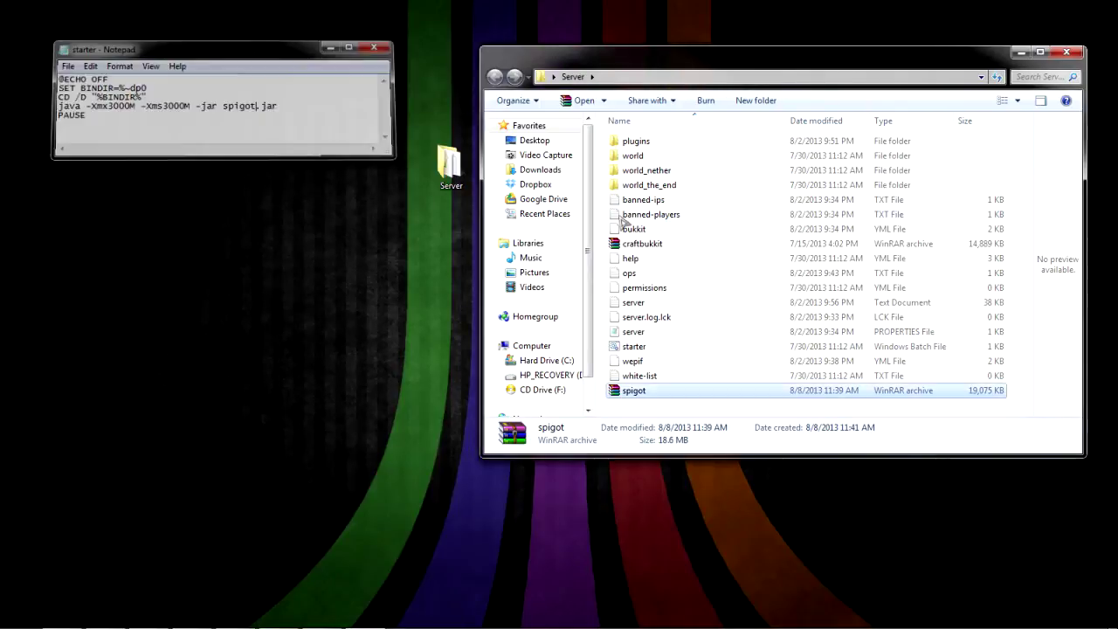
# - Delete the craftbukkit archive from the Server folder
pyautogui.click(636, 244)
pyautogui.press('Delete')
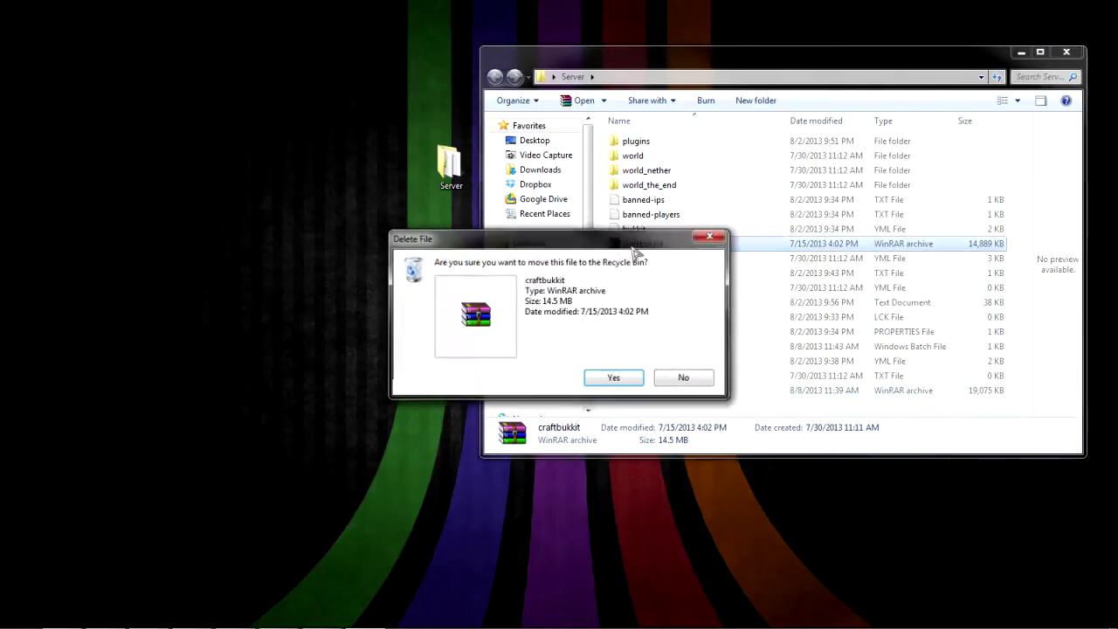
pyautogui.click(624, 376)
pyautogui.click(632, 332)
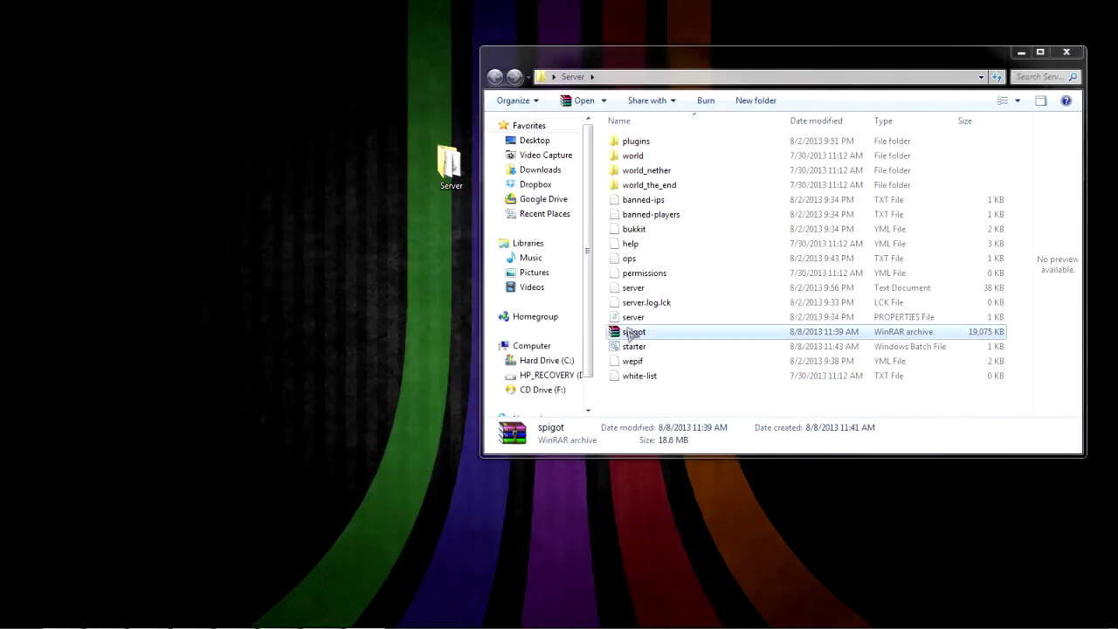
pyautogui.doubleClick(632, 332)
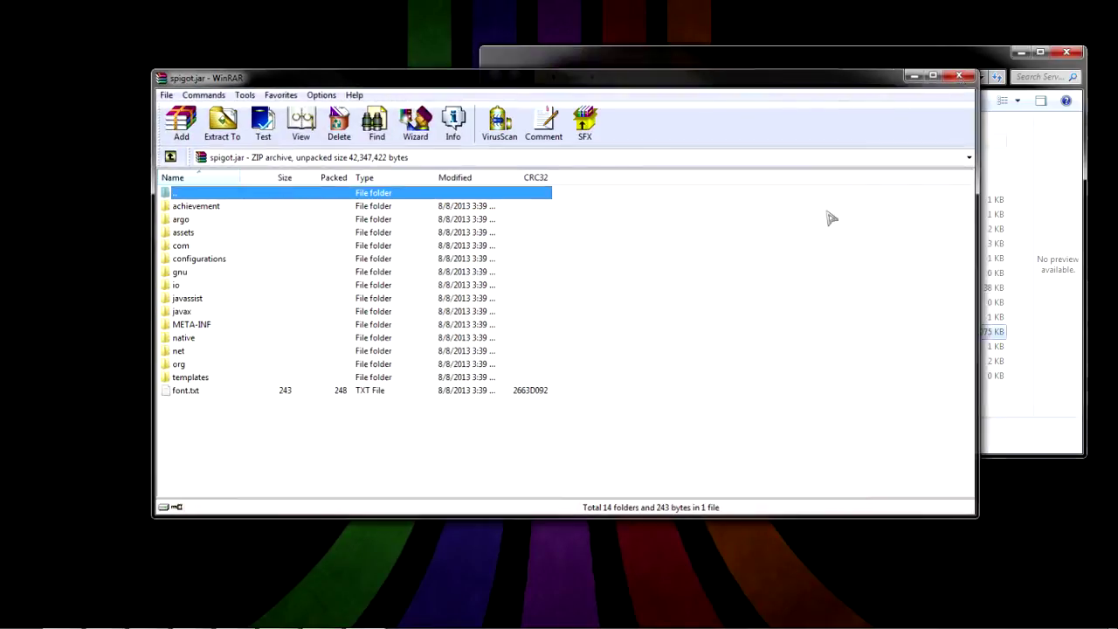
pyautogui.press('Escape')
# - Start the server with the starter batch file and review the startup log in its console window
pyautogui.doubleClick(664, 347)
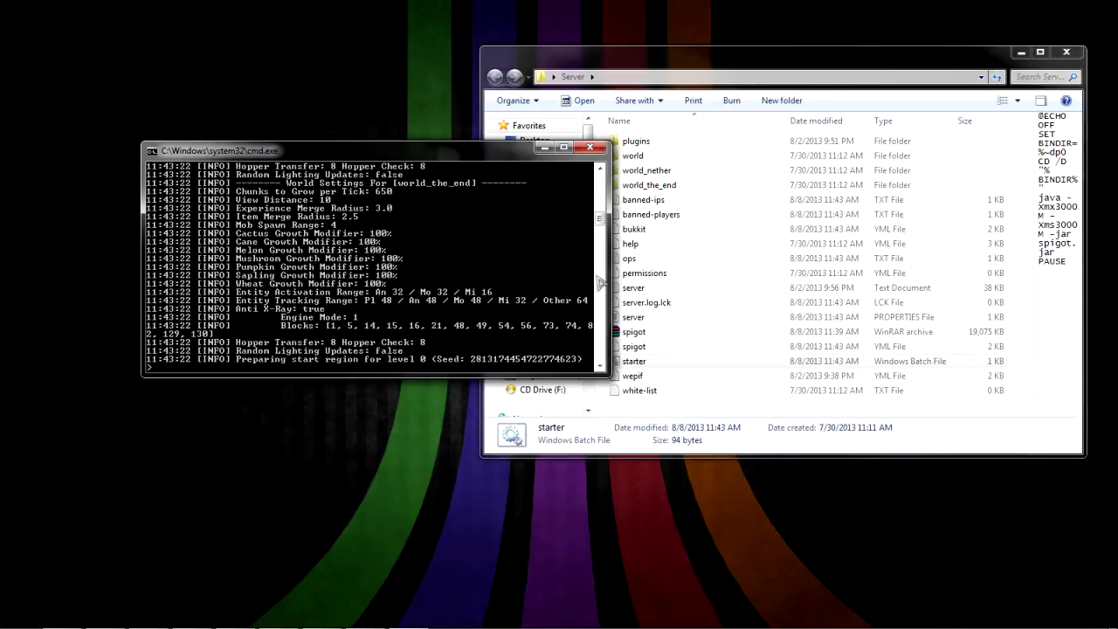
pyautogui.moveTo(601, 218); pyautogui.dragTo(601, 179)
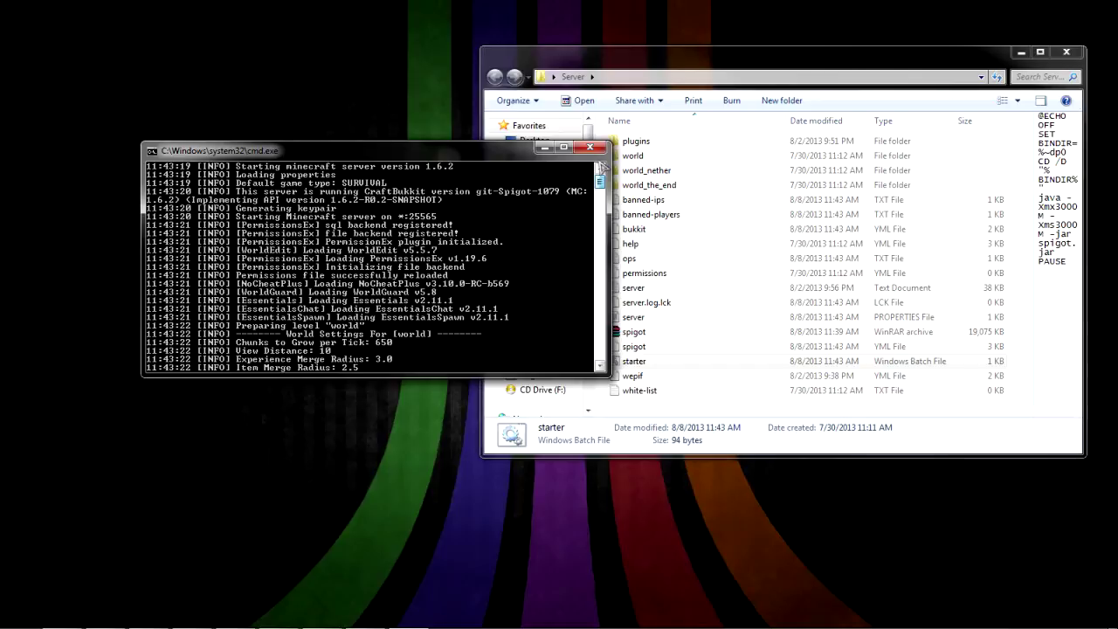
pyautogui.moveTo(600, 181); pyautogui.dragTo(614, 234)
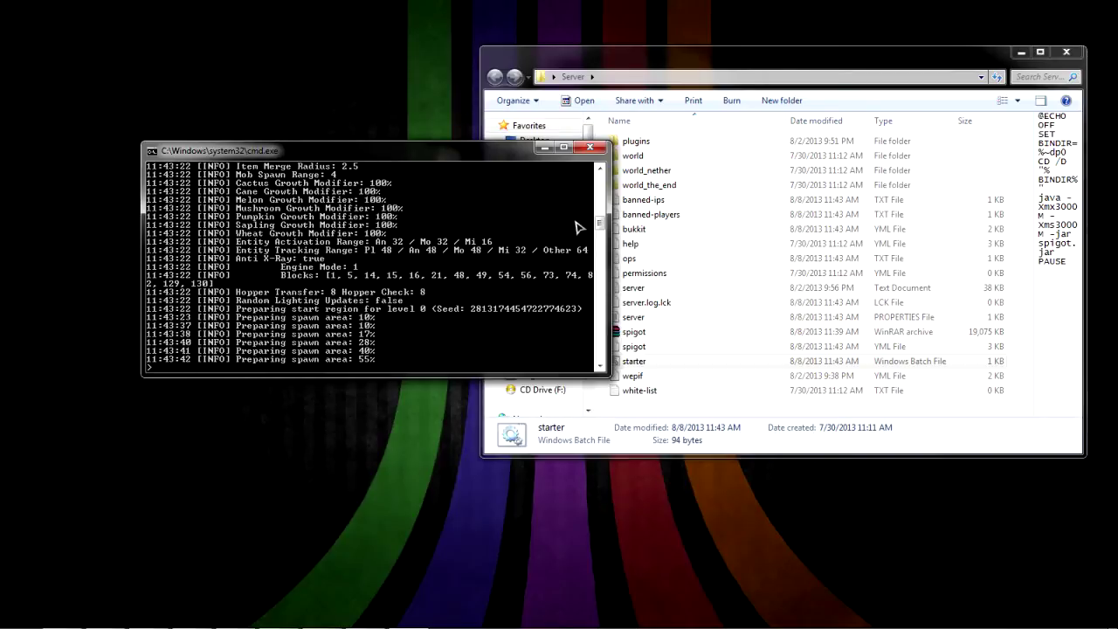
pyautogui.moveTo(510, 155); pyautogui.dragTo(392, 48)
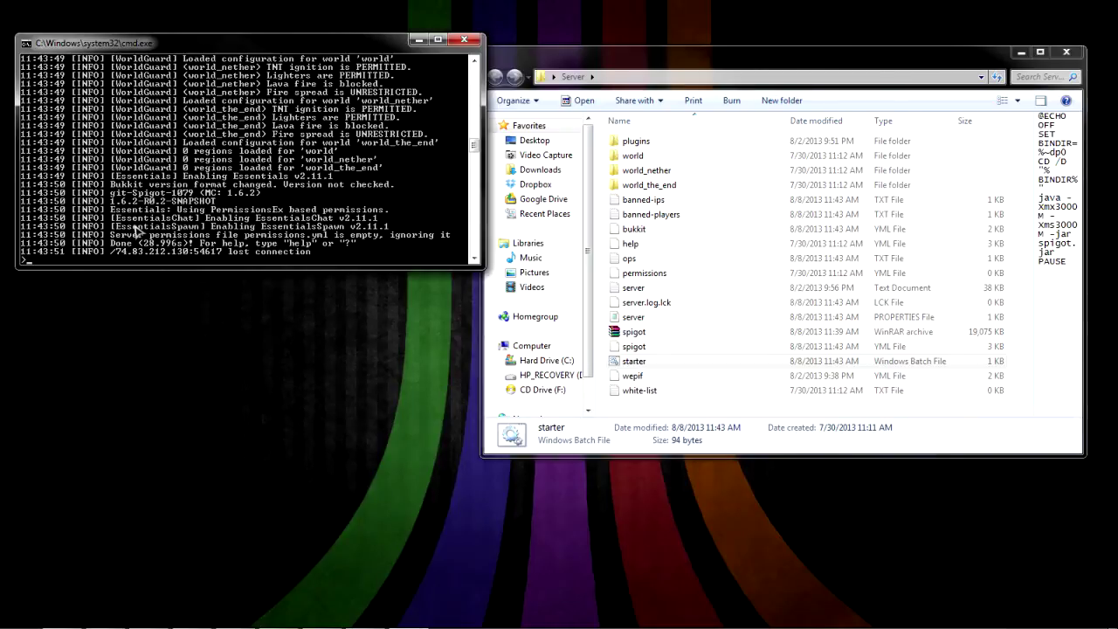
pyautogui.scroll(15, 225, 229)
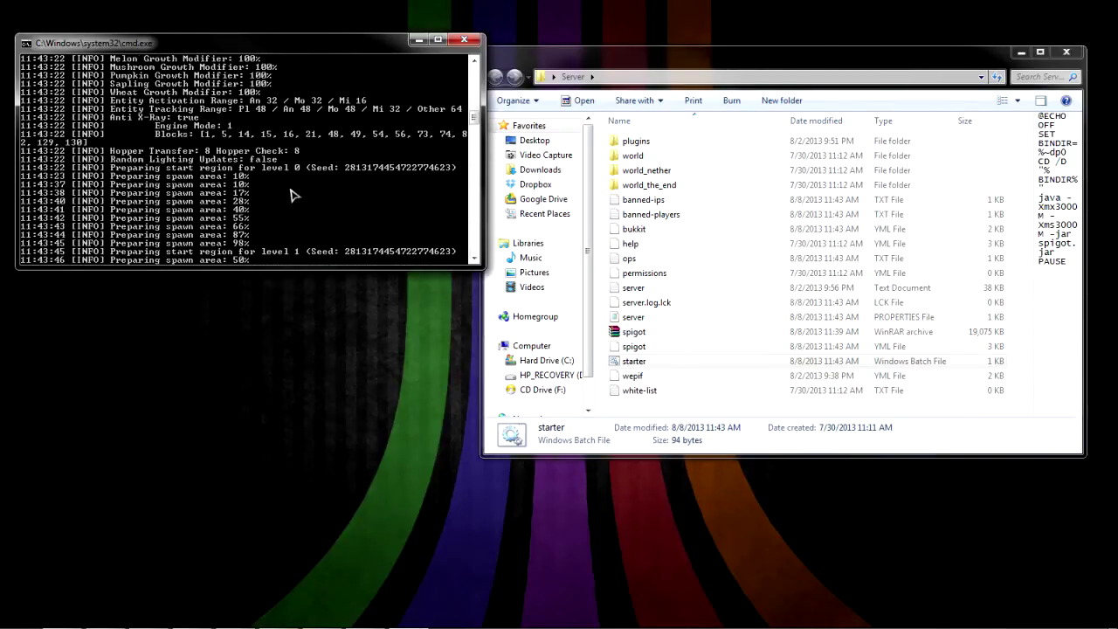
pyautogui.scroll(12, 294, 196)
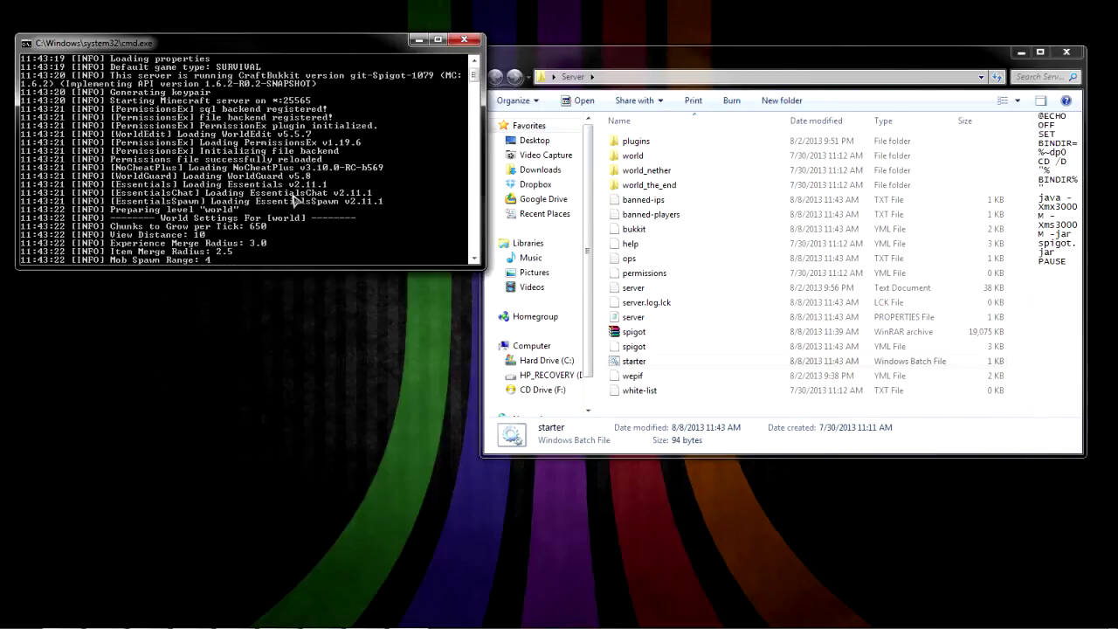
pyautogui.scroll(1, 294, 200)
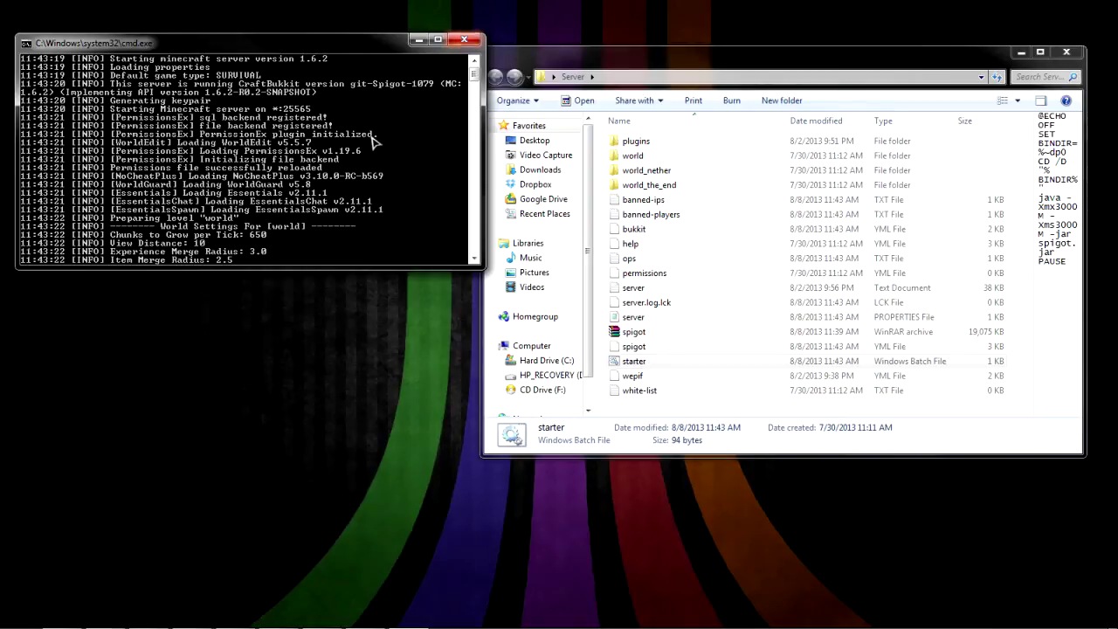
# - Stop the server with the stop command and close its console window
pyautogui.write('stop')
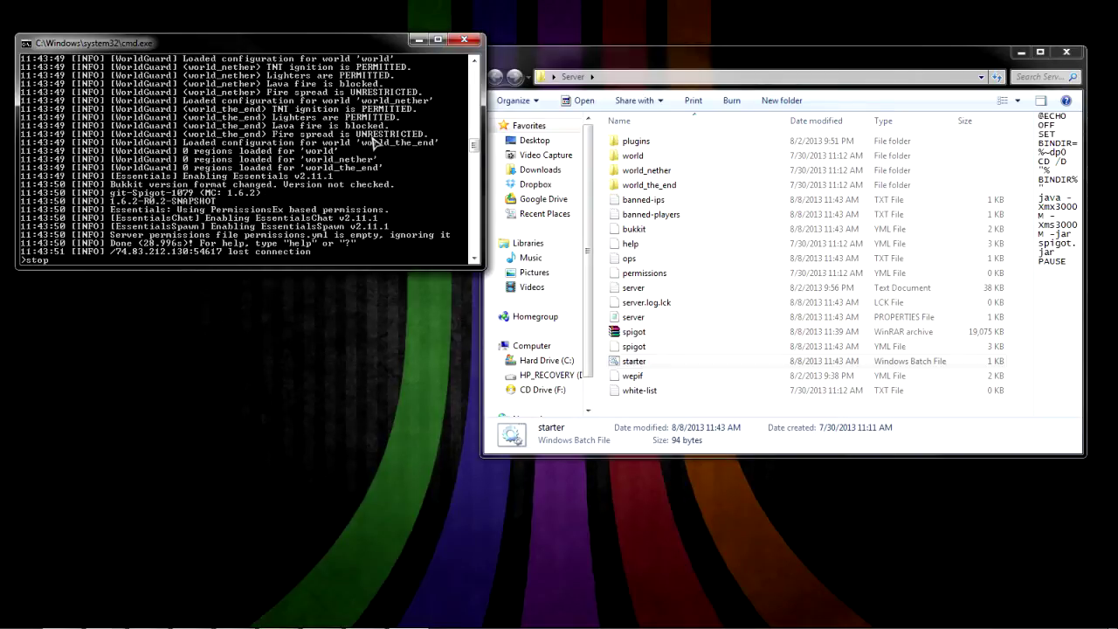
pyautogui.press('Return')
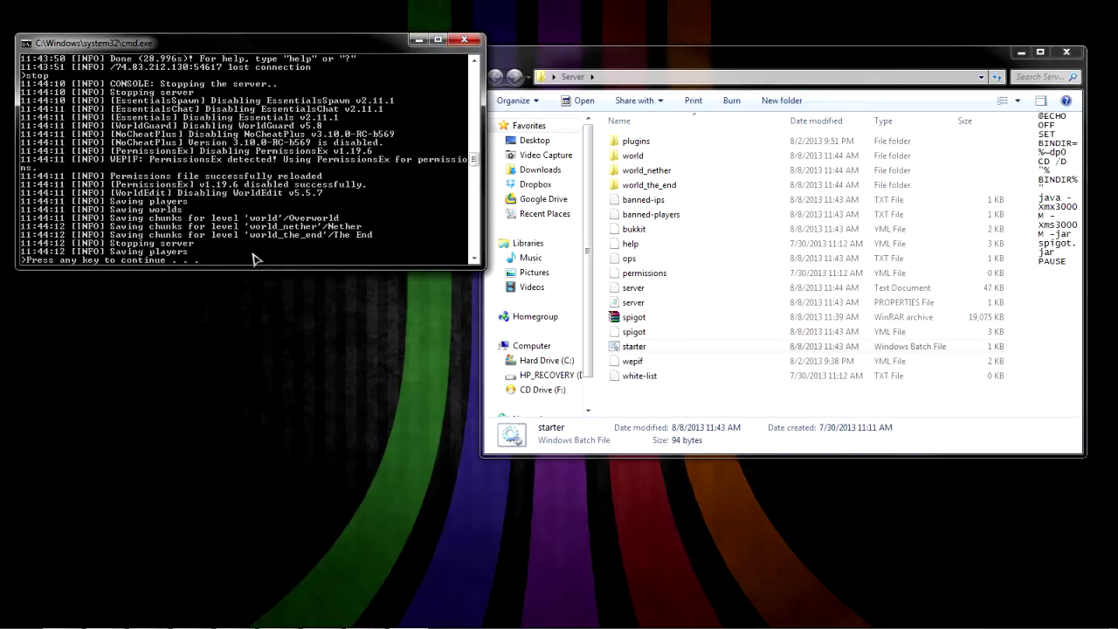
pyautogui.press('Return')
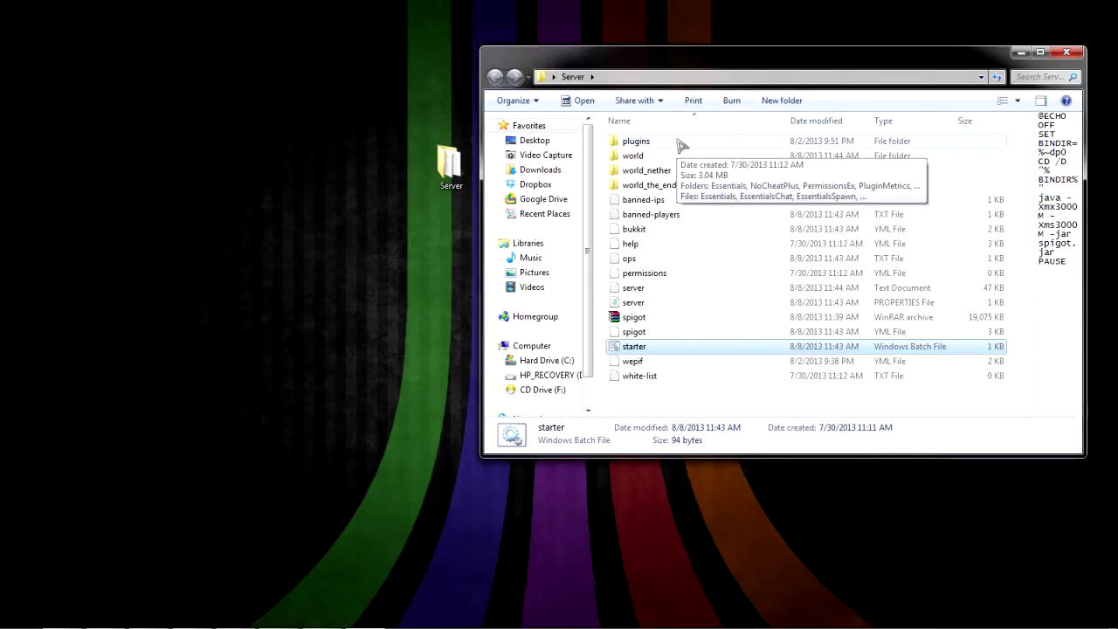
# - Locate and select the spigot YML file in the Server folder
pyautogui.click(632, 290)
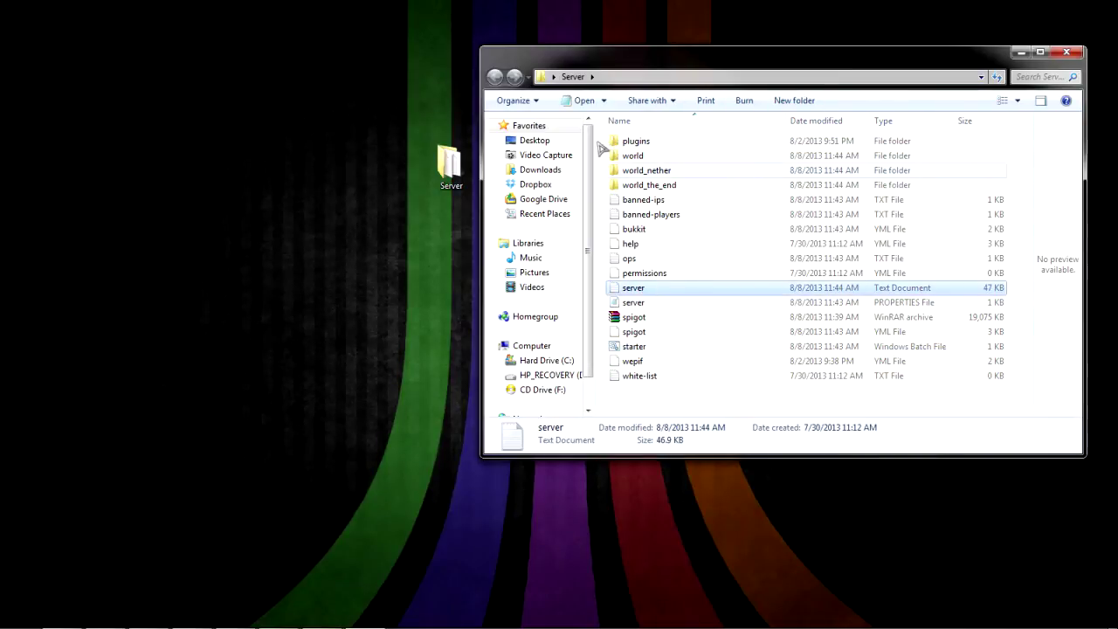
pyautogui.click(657, 336)
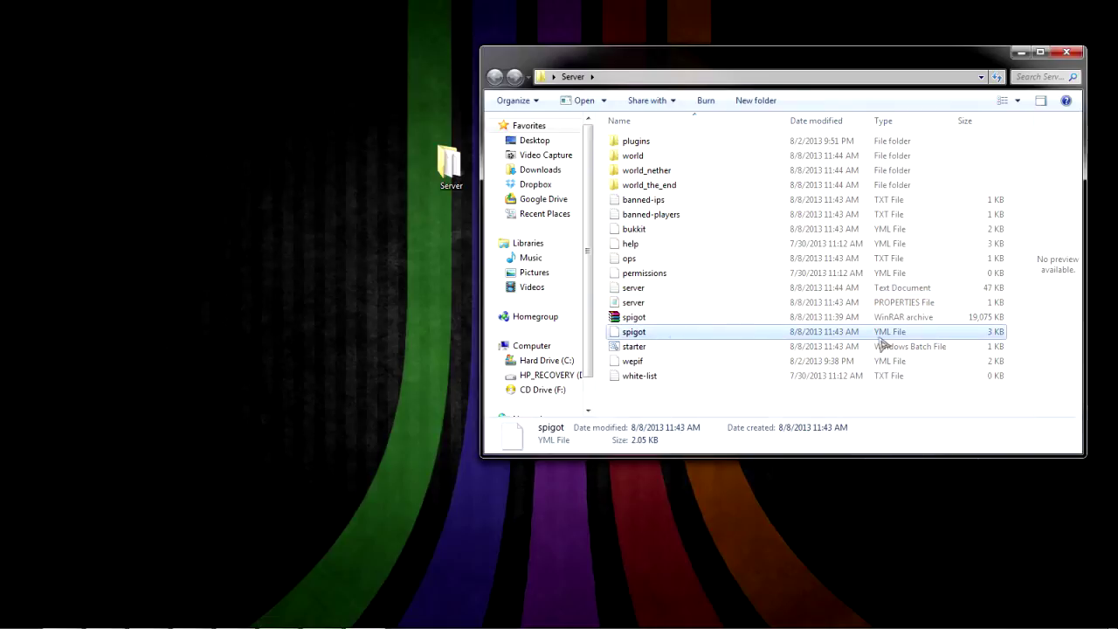
# - Open the spigot YML file in Notepad++ and close the other open document, 1.5.2 Optifine.json
pyautogui.rightClick(715, 336)
pyautogui.click(758, 37)
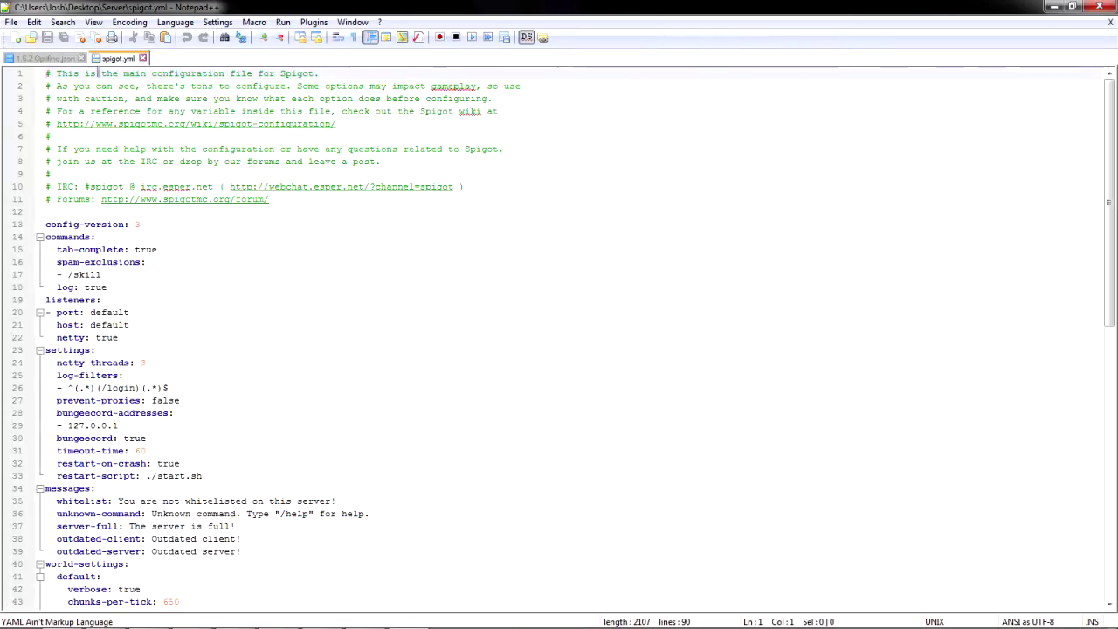
pyautogui.click(80, 57)
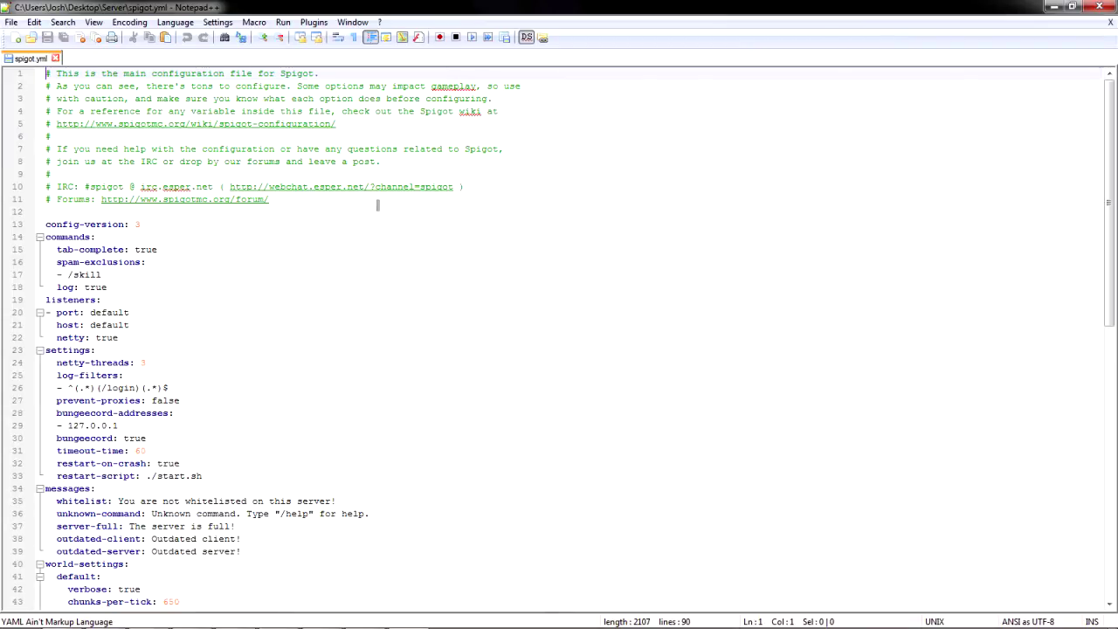
# - Examine the bungeecord options in the settings section of spigot.yml
pyautogui.scroll(-3, 378, 204)
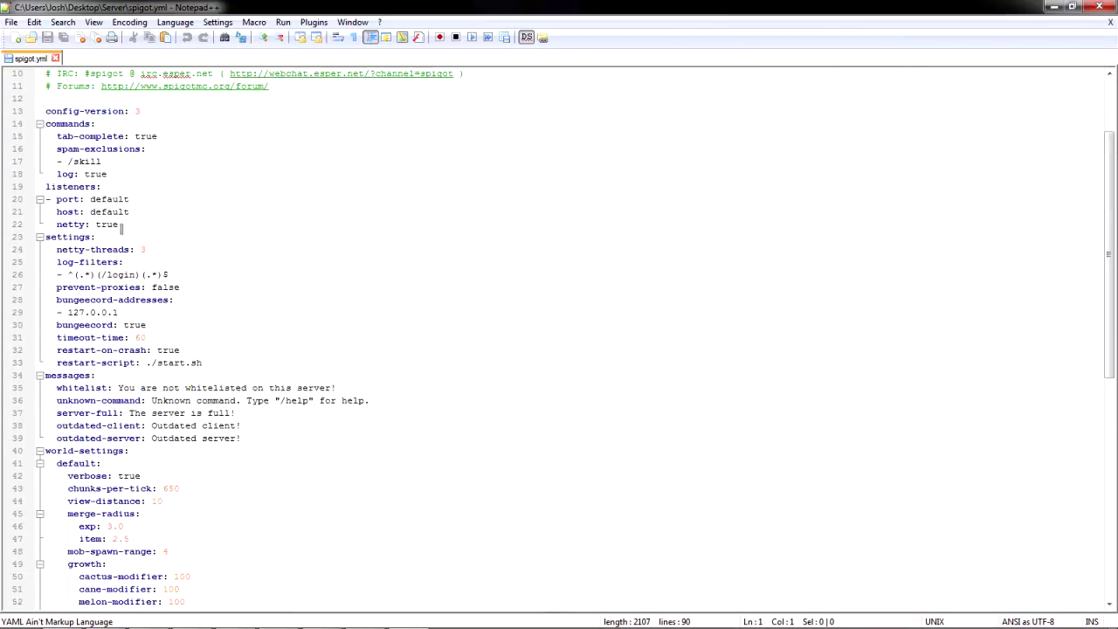
pyautogui.moveTo(54, 299); pyautogui.dragTo(114, 299)
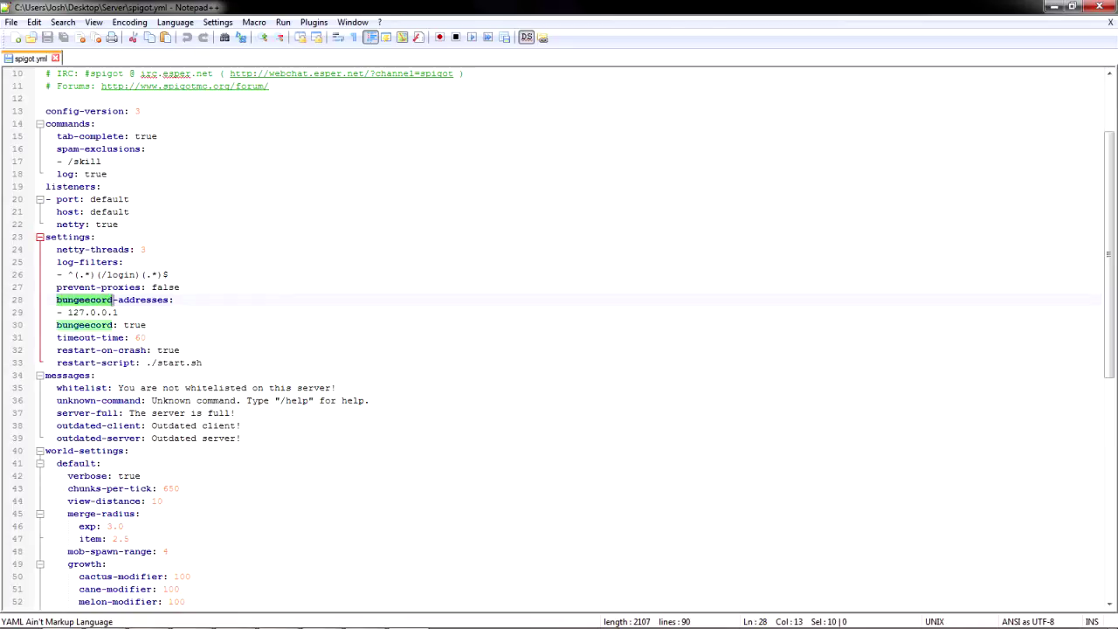
pyautogui.click(145, 302)
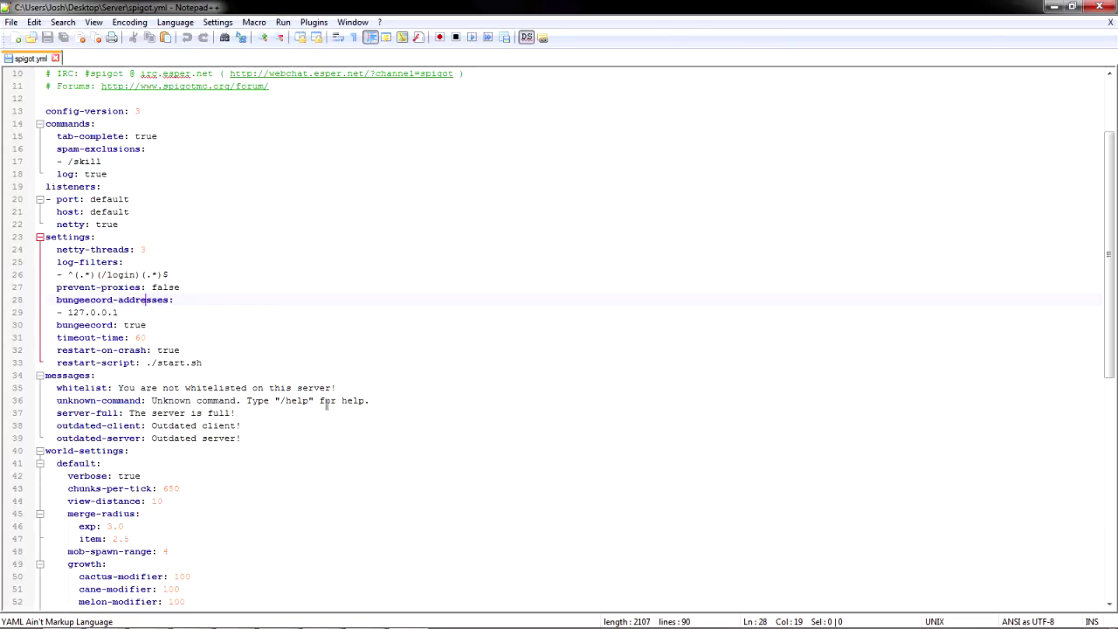
# - Replace the whitelist message in the messages section with "I'm whitelisting for a moment, check back later!"
pyautogui.moveTo(332, 387); pyautogui.dragTo(117, 388)
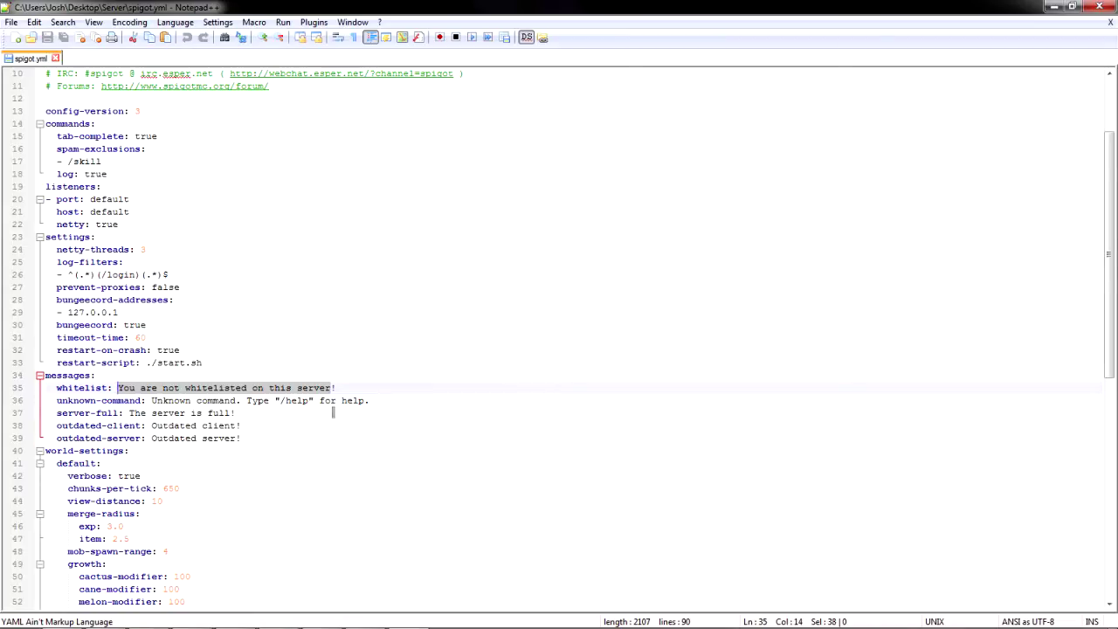
pyautogui.write("I'm")
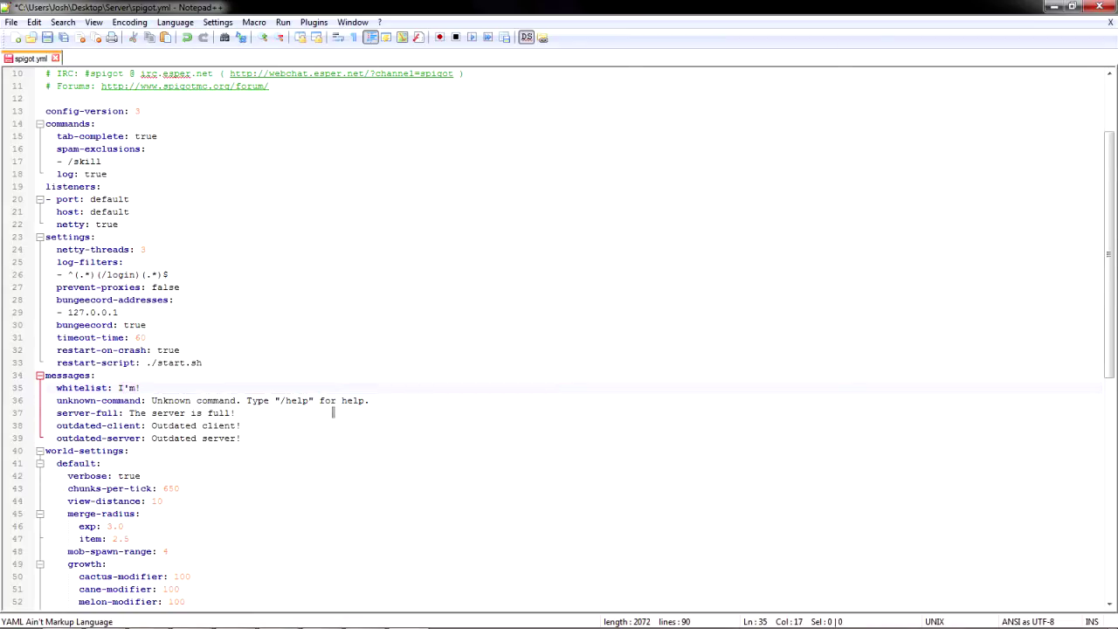
pyautogui.write(' whitelisting for a moment')
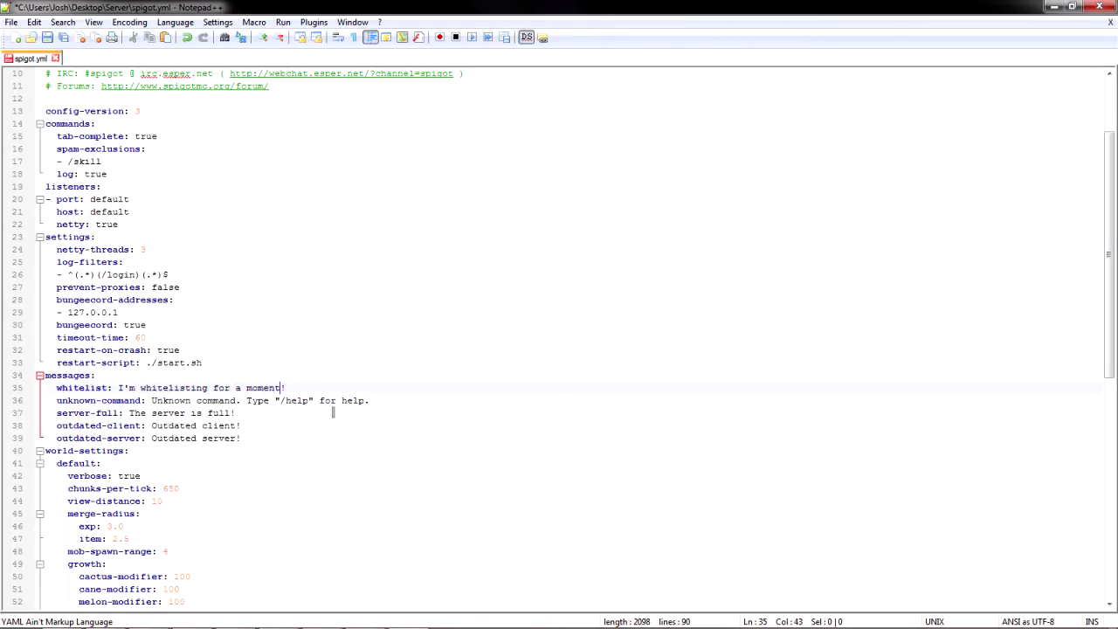
pyautogui.write(', check back later')
pyautogui.moveTo(389, 388); pyautogui.dragTo(118, 388)
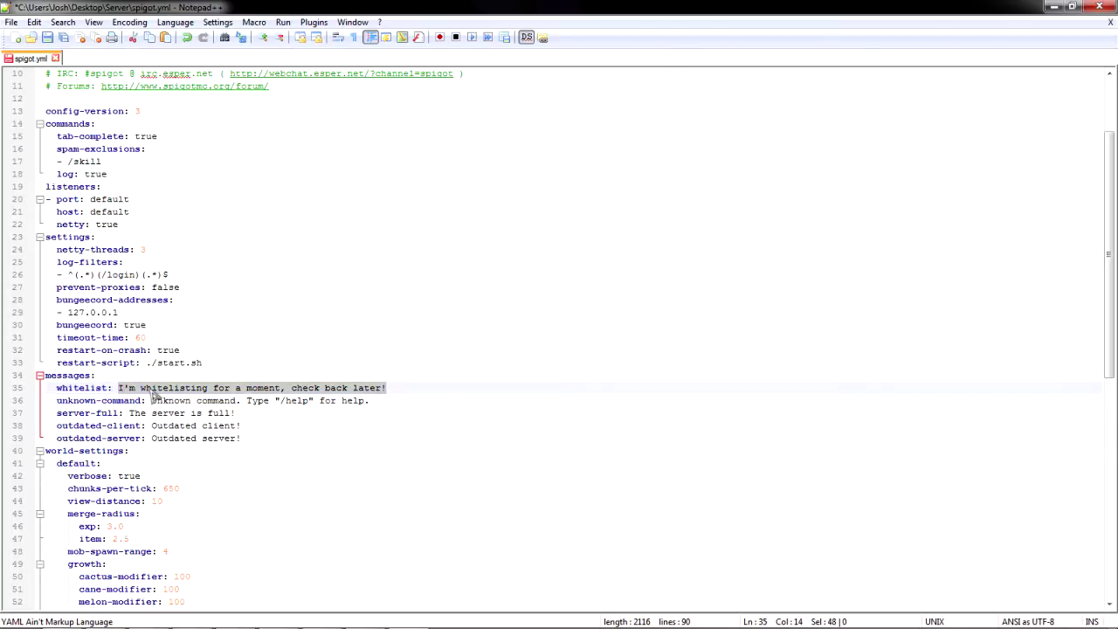
pyautogui.click(150, 390)
# - Examine the anti-xray block of the world settings, in particular its engine-mode value
pyautogui.scroll(-1, 381, 381)
pyautogui.scroll(-12, 381, 381)
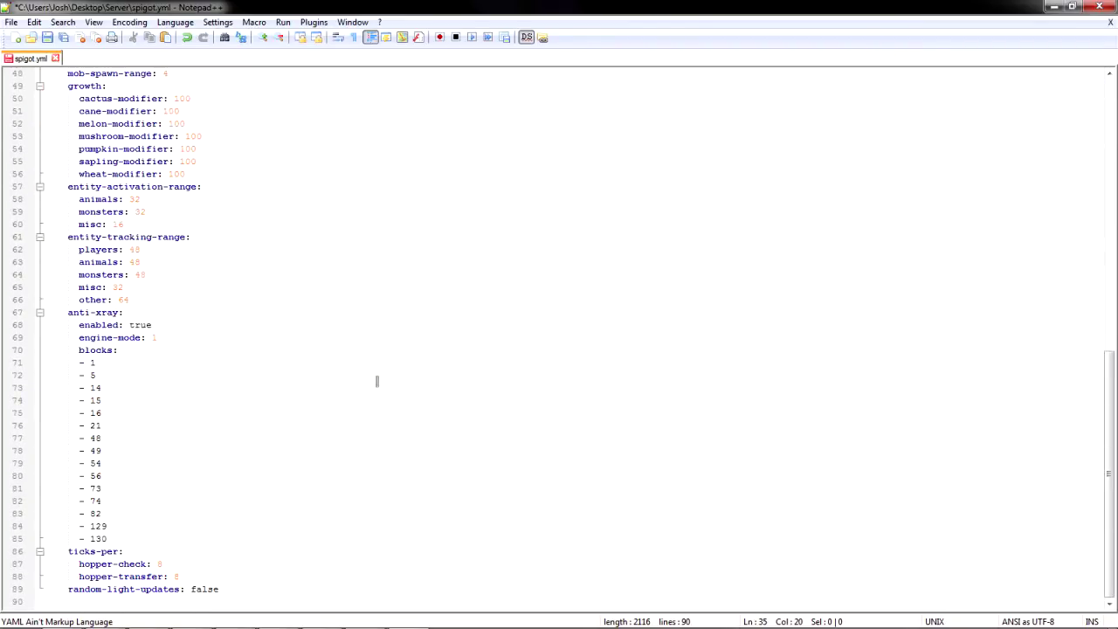
pyautogui.click(159, 337)
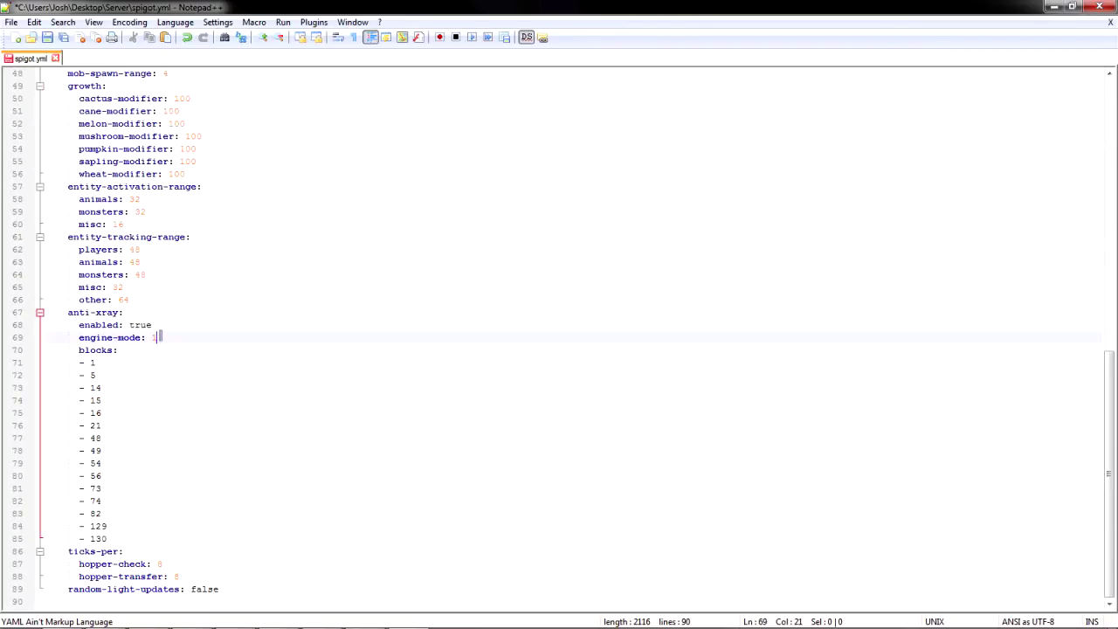
pyautogui.moveTo(159, 337); pyautogui.dragTo(152, 337)
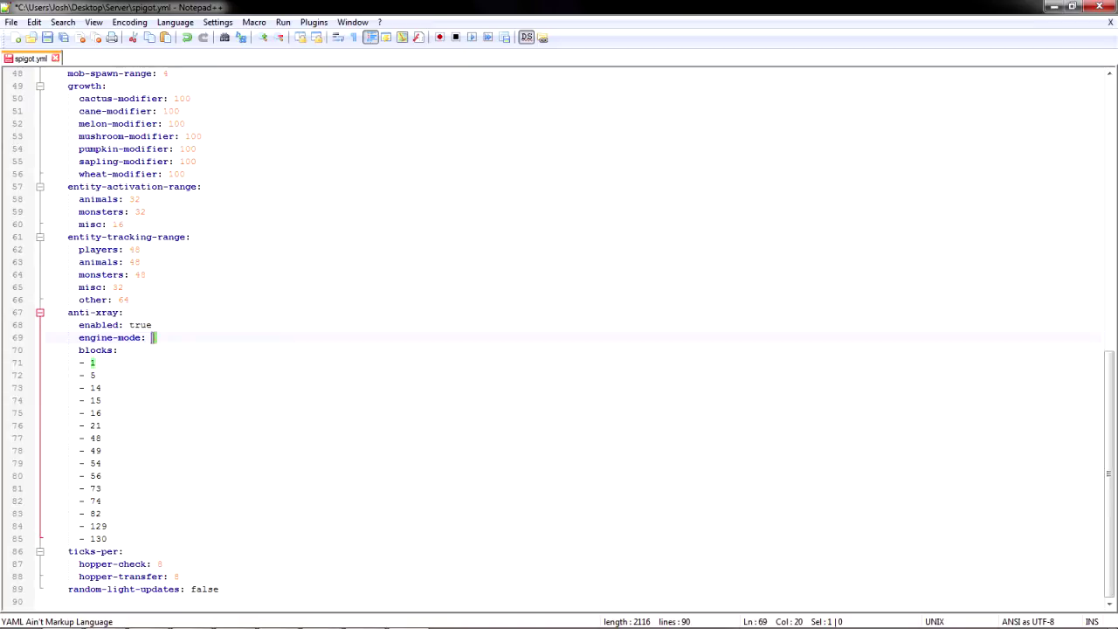
pyautogui.click(240, 340)
# - Review the growth modifiers, entity-tracking-range and merge-radius entries in the default world settings
pyautogui.scroll(5, 384, 349)
pyautogui.moveTo(225, 365); pyautogui.dragTo(173, 287)
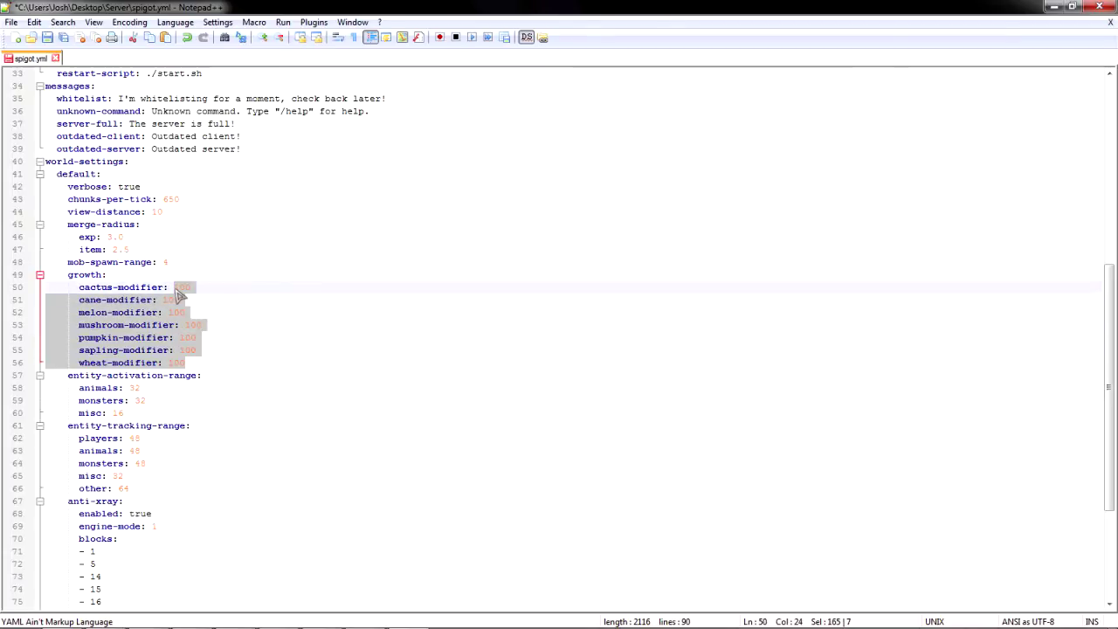
pyautogui.click(133, 287)
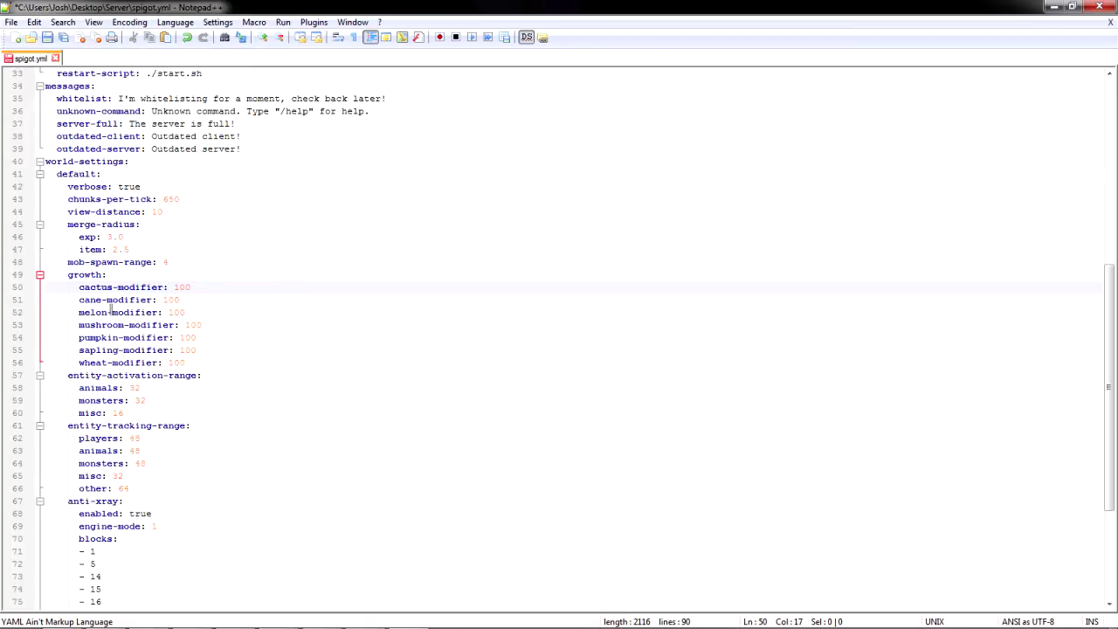
pyautogui.click(112, 311)
pyautogui.click(114, 324)
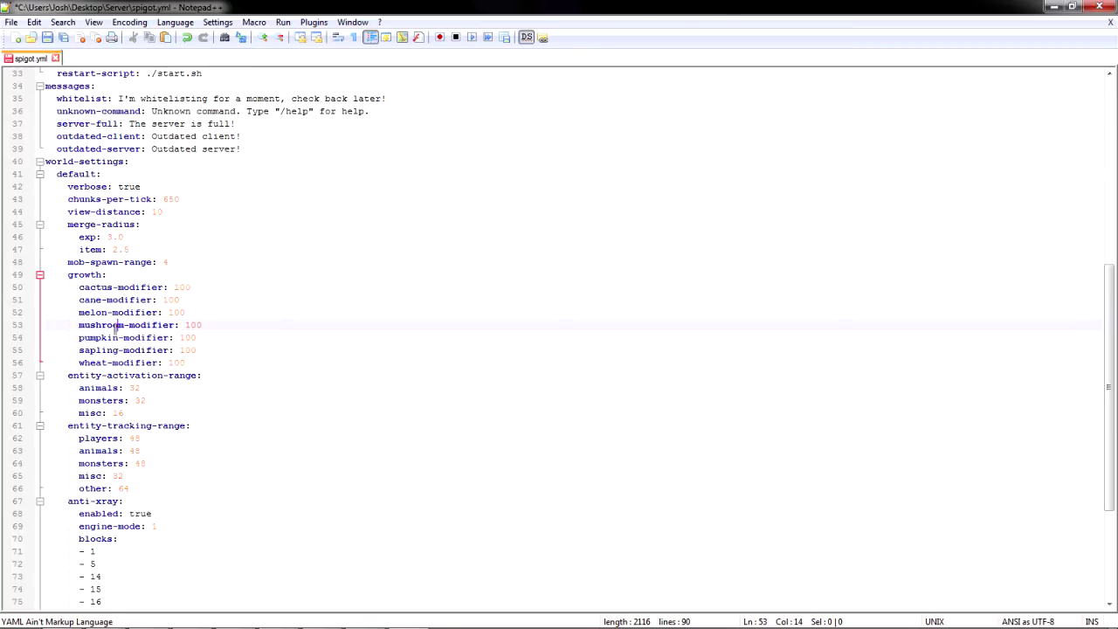
pyautogui.click(129, 425)
pyautogui.press('Down')
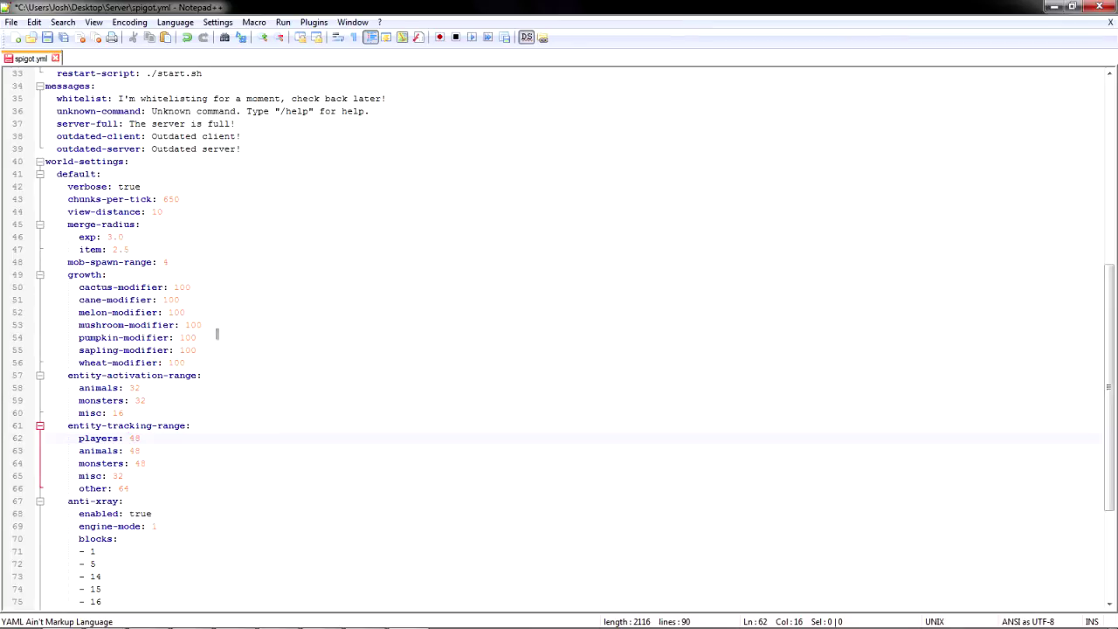
pyautogui.scroll(3, 208, 293)
pyautogui.scroll(1, 208, 294)
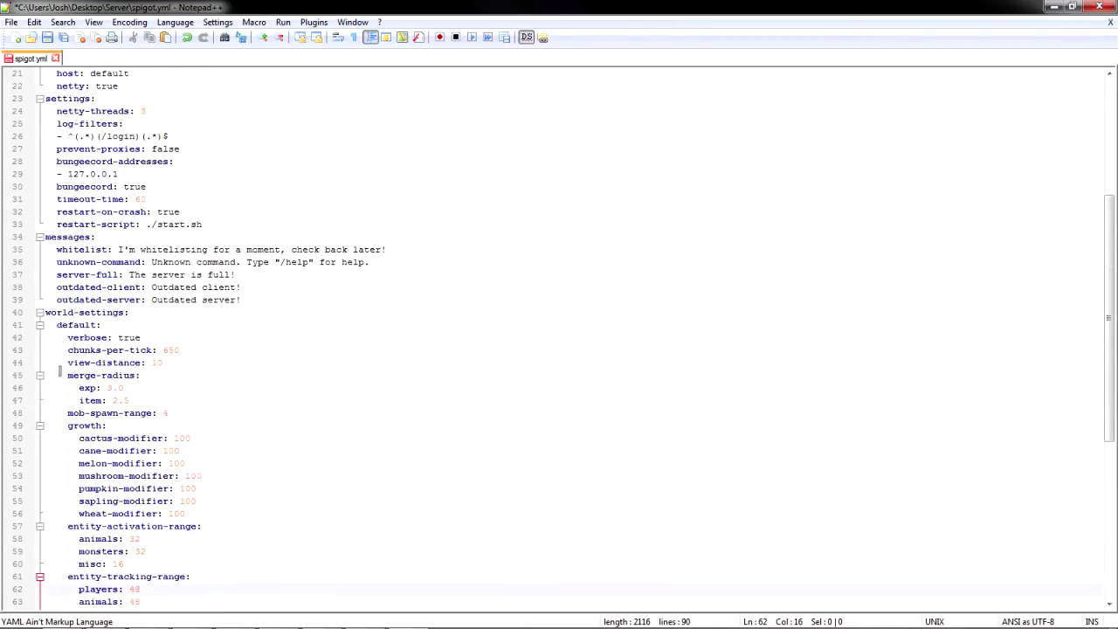
pyautogui.moveTo(67, 375); pyautogui.dragTo(129, 381)
pyautogui.click(126, 377)
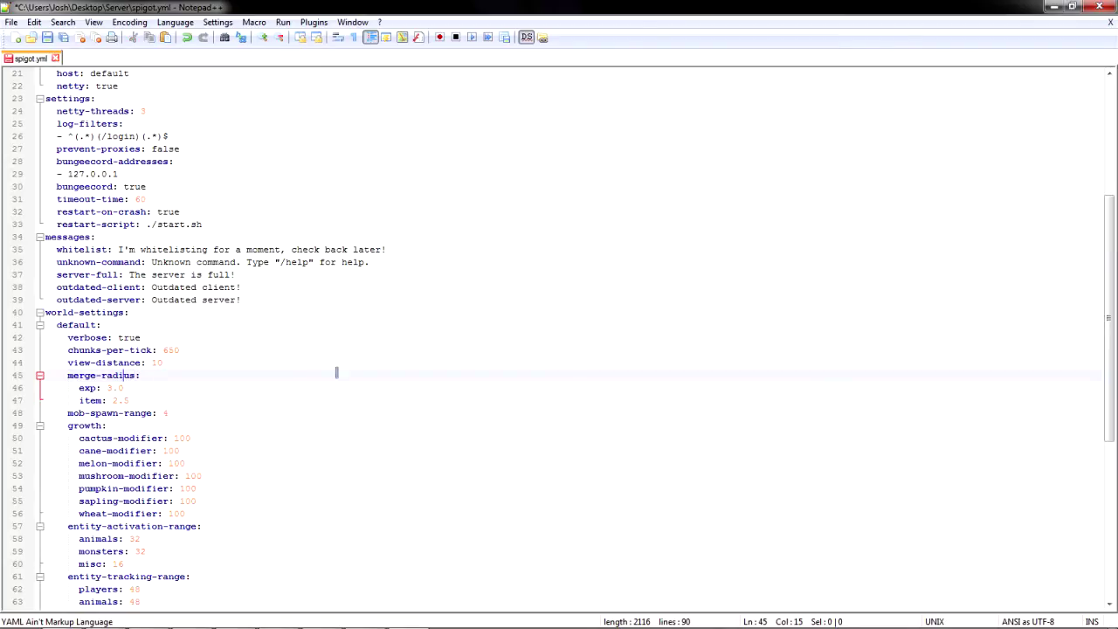
pyautogui.click(183, 286)
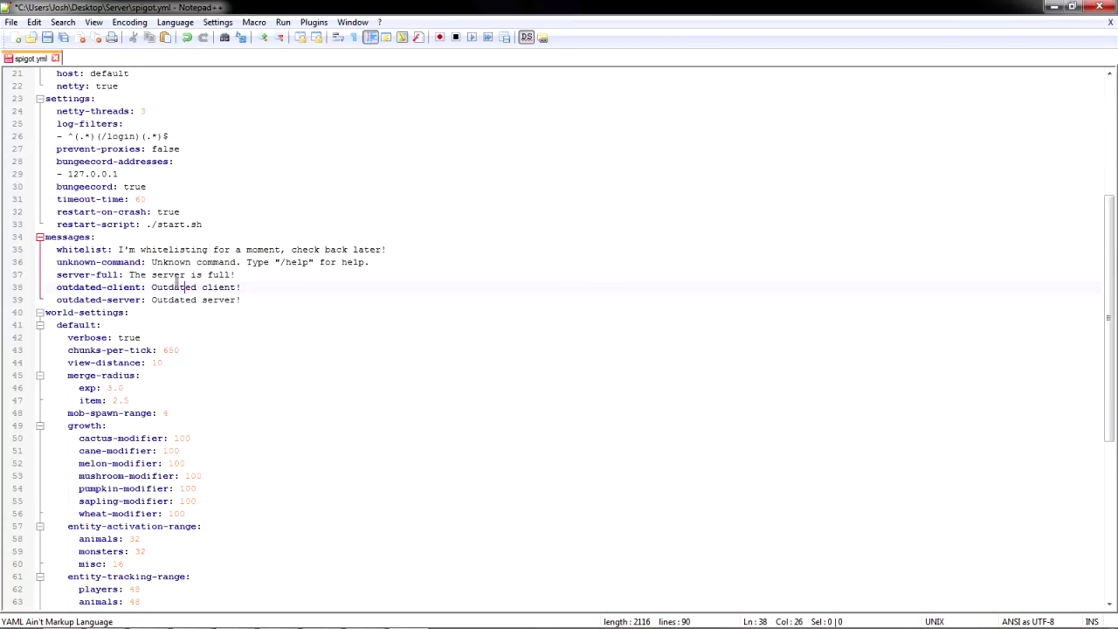
# - Save the edited spigot.yml and close the text editor
pyautogui.scroll(4, 177, 284)
pyautogui.scroll(3, 178, 285)
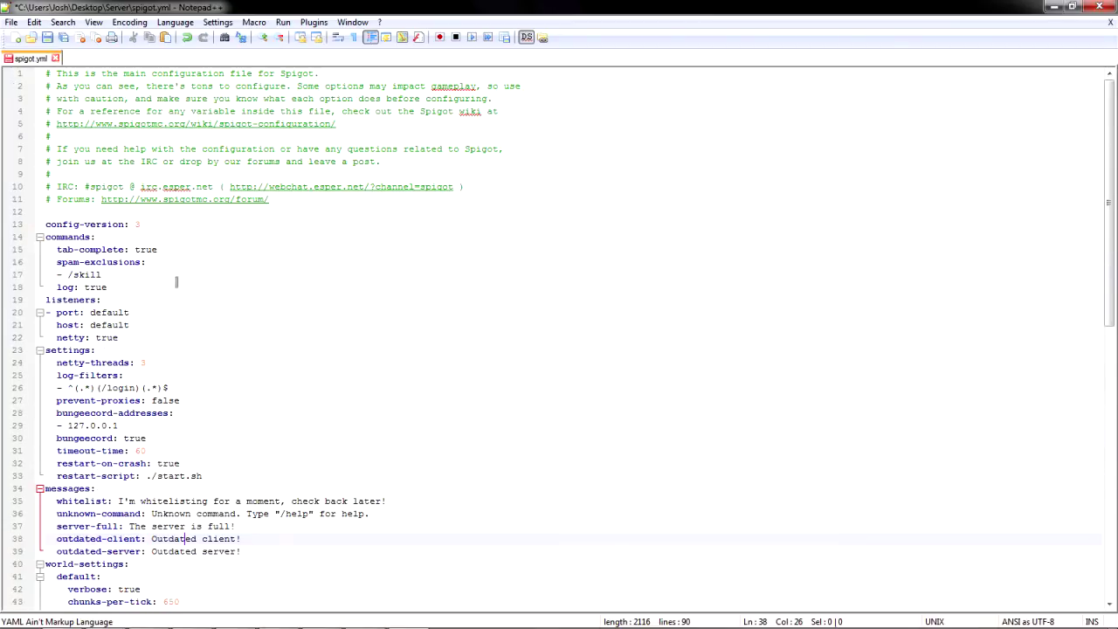
pyautogui.click(48, 39)
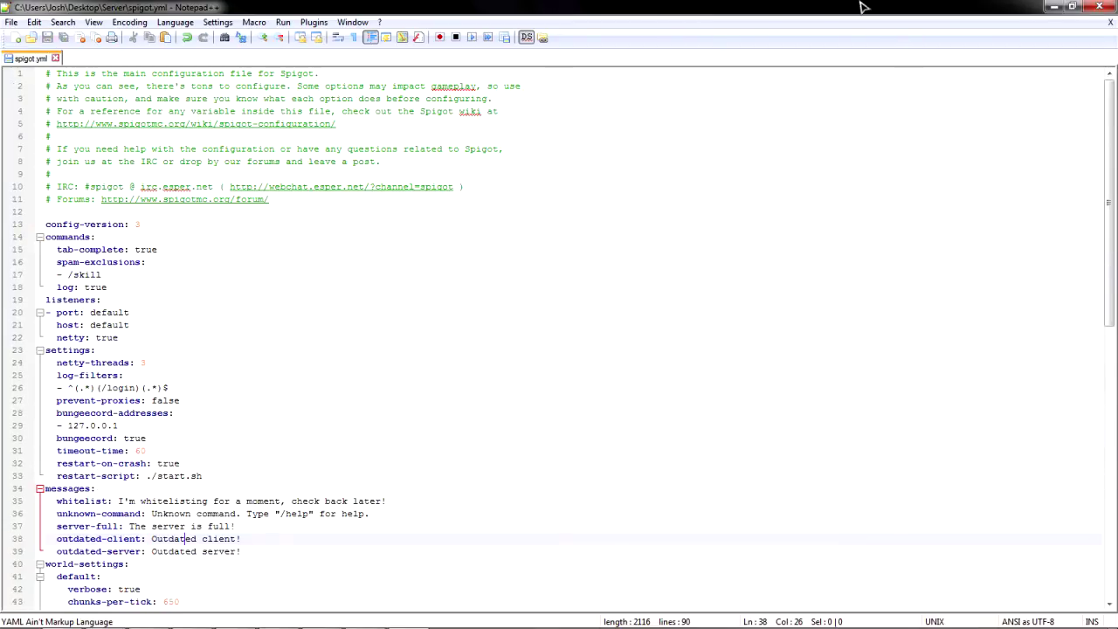
pyautogui.click(1095, 8)
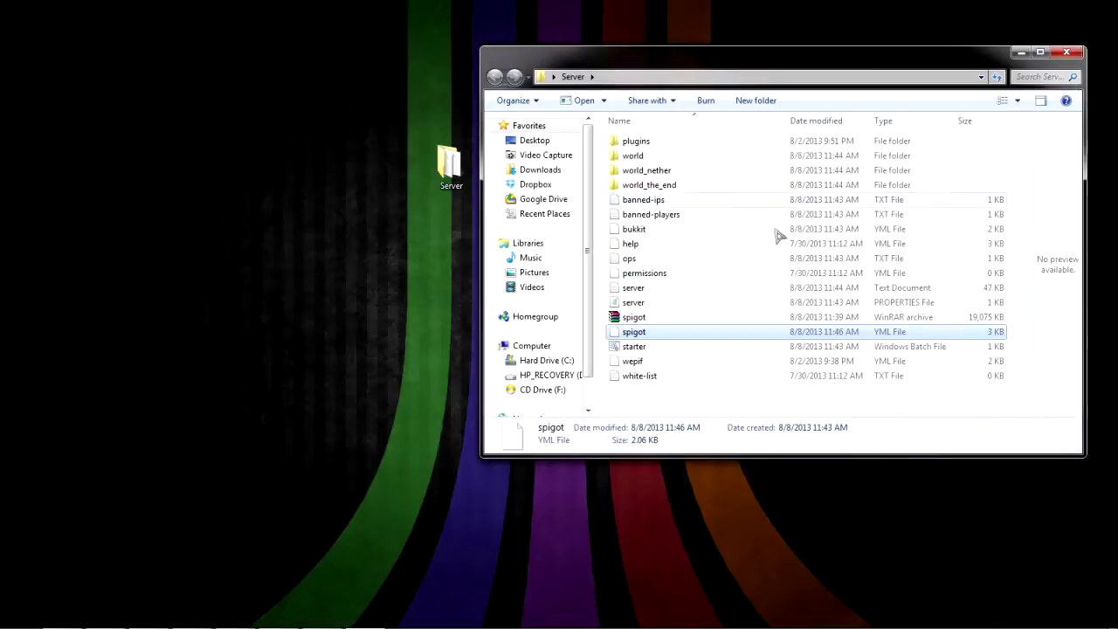
# - Reposition the Server folder window on the desktop and select the spigot YML file
pyautogui.moveTo(710, 66); pyautogui.dragTo(415, 46)
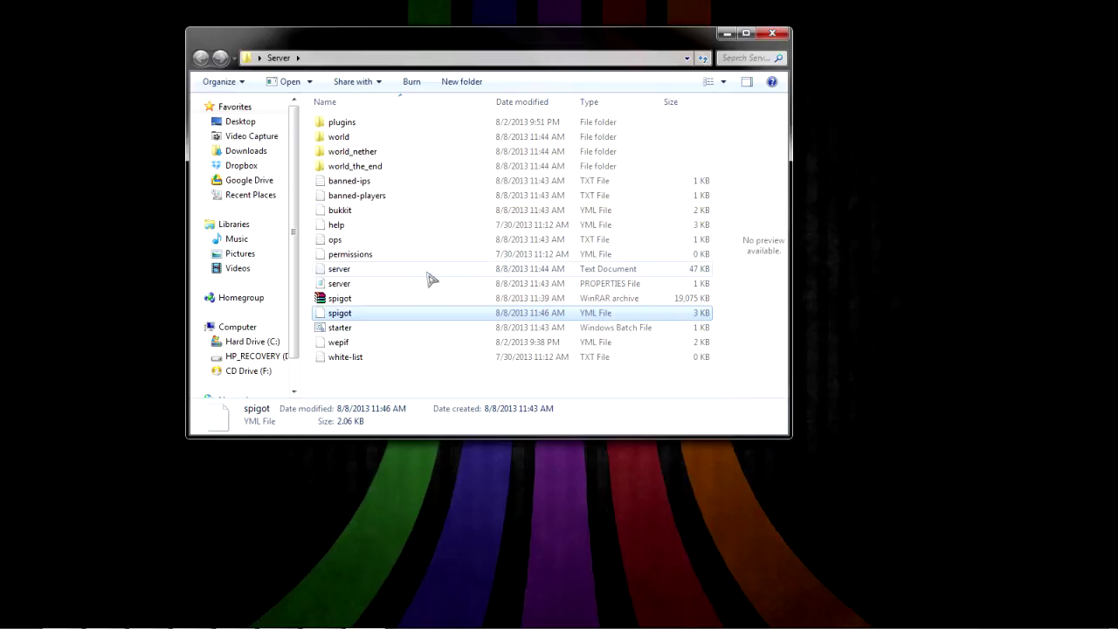
pyautogui.click(365, 185)
pyautogui.click(350, 240)
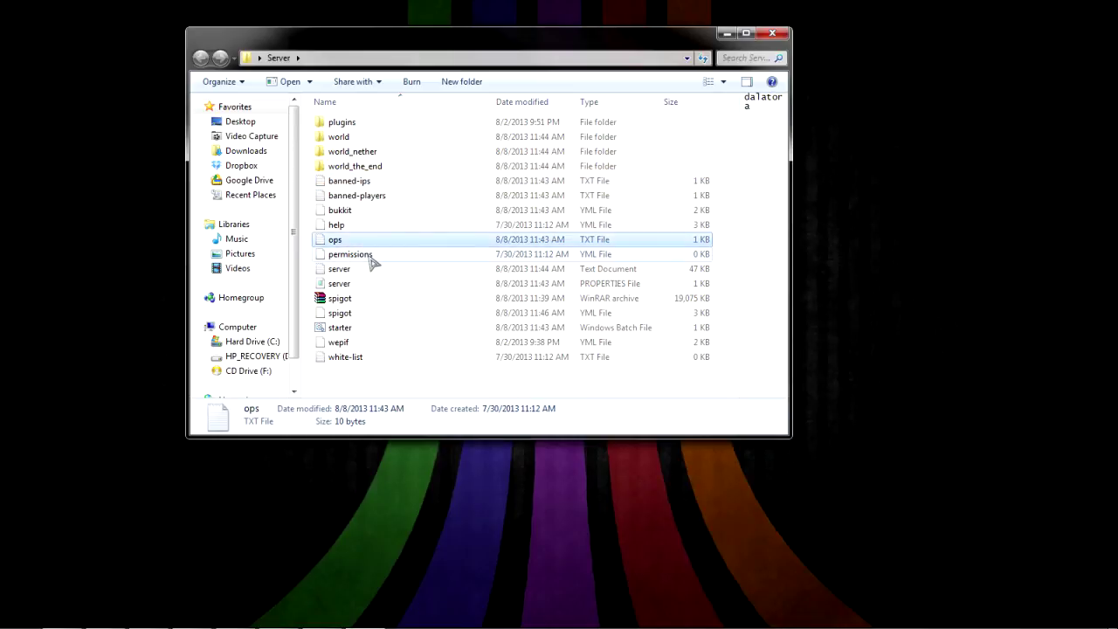
pyautogui.click(359, 316)
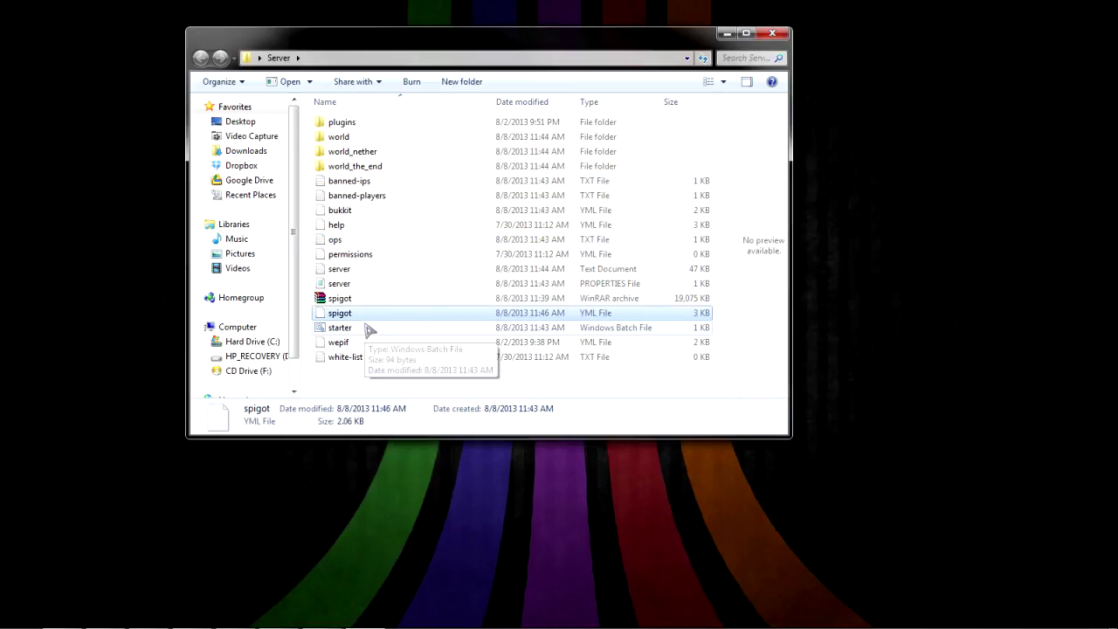